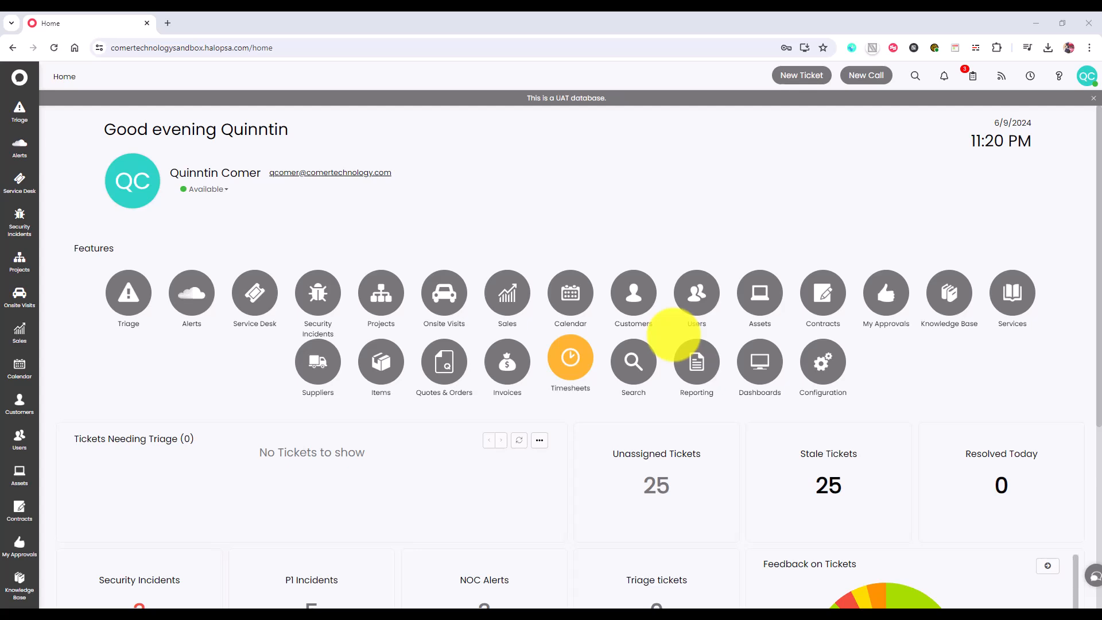
- Find the QuickBooks Online integration by searching the integrations for "quick" and open its configuration
{"action": "left_click", "coordinate": [825, 363]}
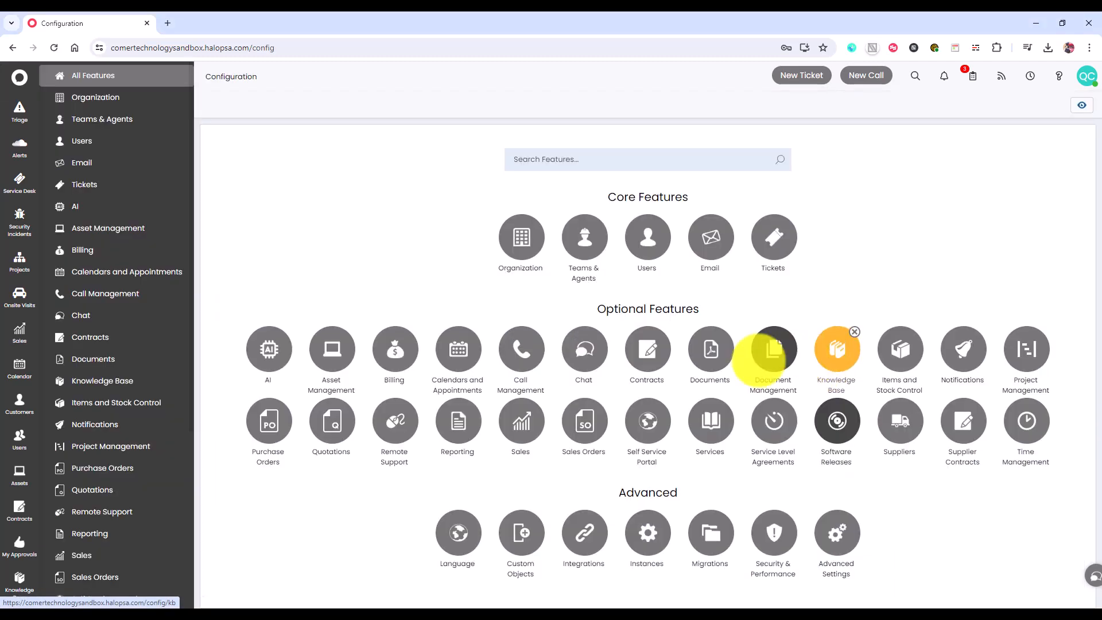
{"action": "left_click", "coordinate": [585, 531]}
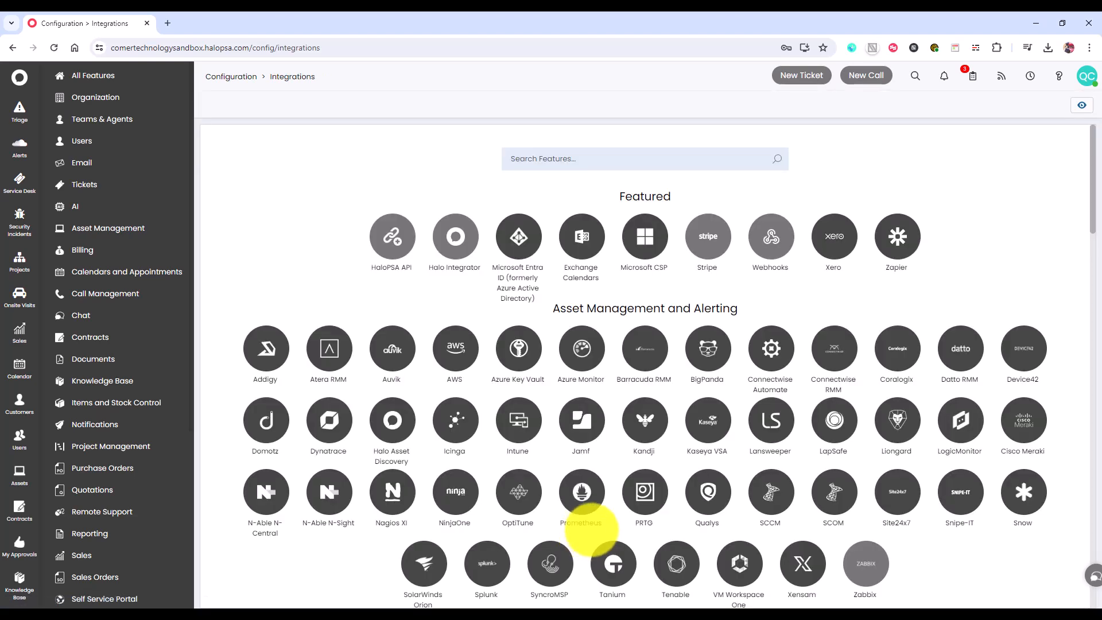
{"action": "left_click", "coordinate": [587, 158]}
{"action": "type", "text": "quick"}
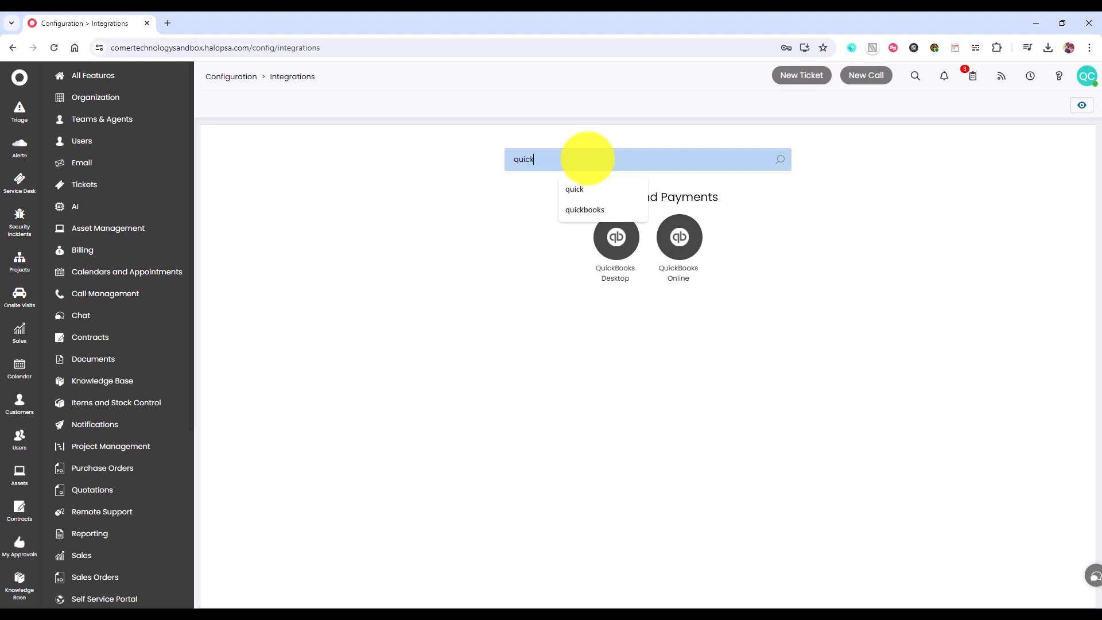
{"action": "left_click", "coordinate": [657, 339]}
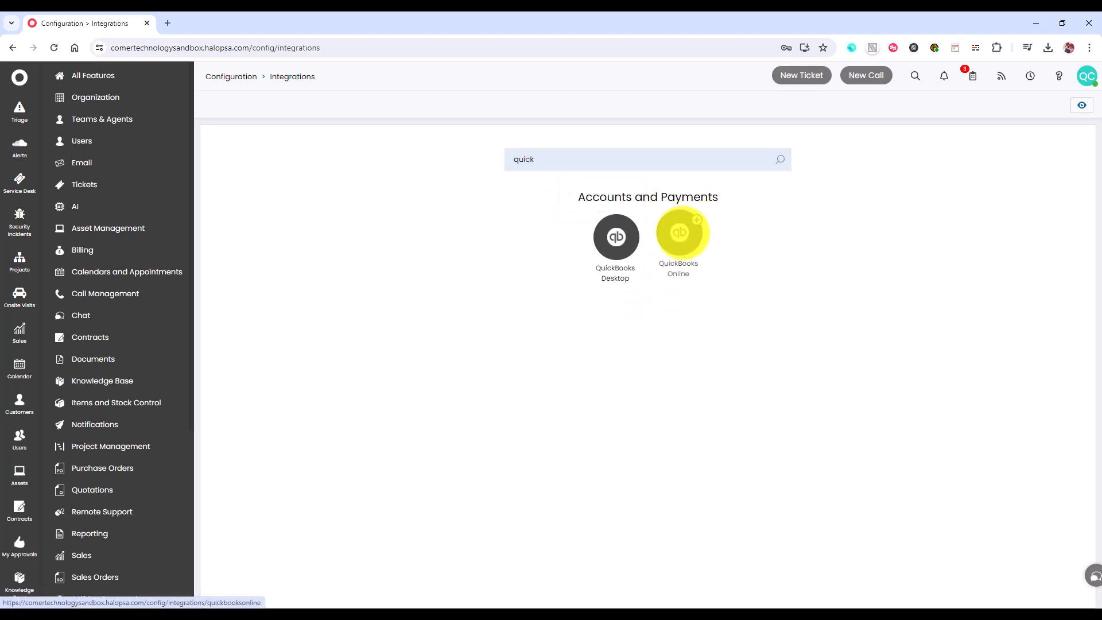
{"action": "left_click", "coordinate": [679, 232]}
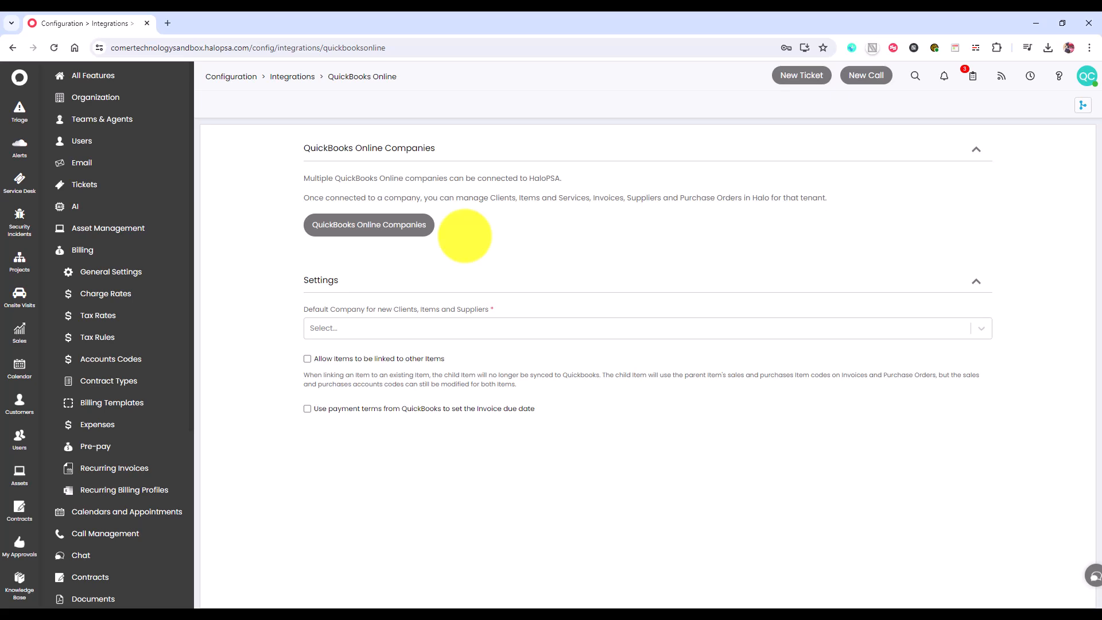
- Set the default company to No Default (Must Choose), and enable linking items to other items and using QuickBooks payment terms for invoice due dates
{"action": "left_click", "coordinate": [428, 324]}
{"action": "left_click", "coordinate": [350, 347]}
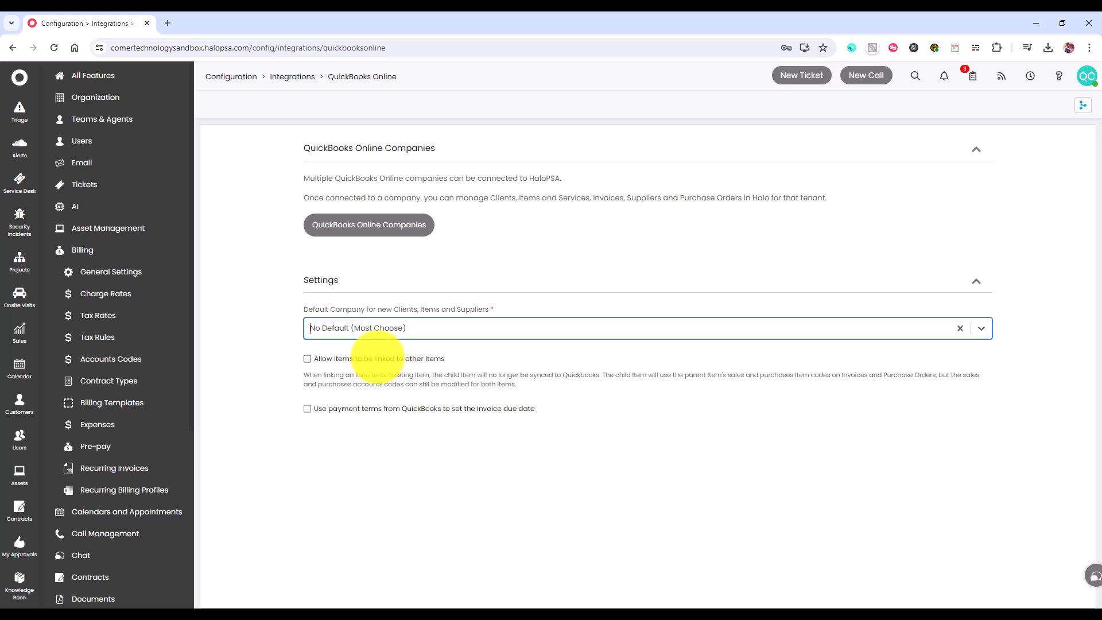
{"action": "left_click", "coordinate": [384, 360]}
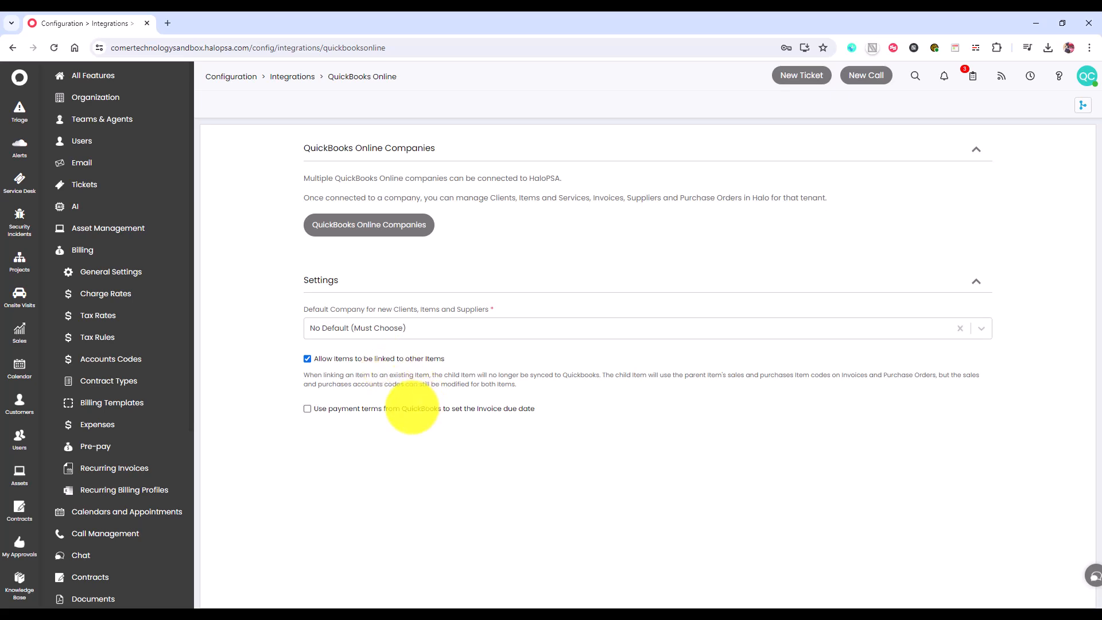
{"action": "left_click", "coordinate": [412, 408]}
- Add a QuickBooks Online company named "Test Company for Sandbox" and connect it to QuickBooks Online
{"action": "left_click", "coordinate": [368, 224]}
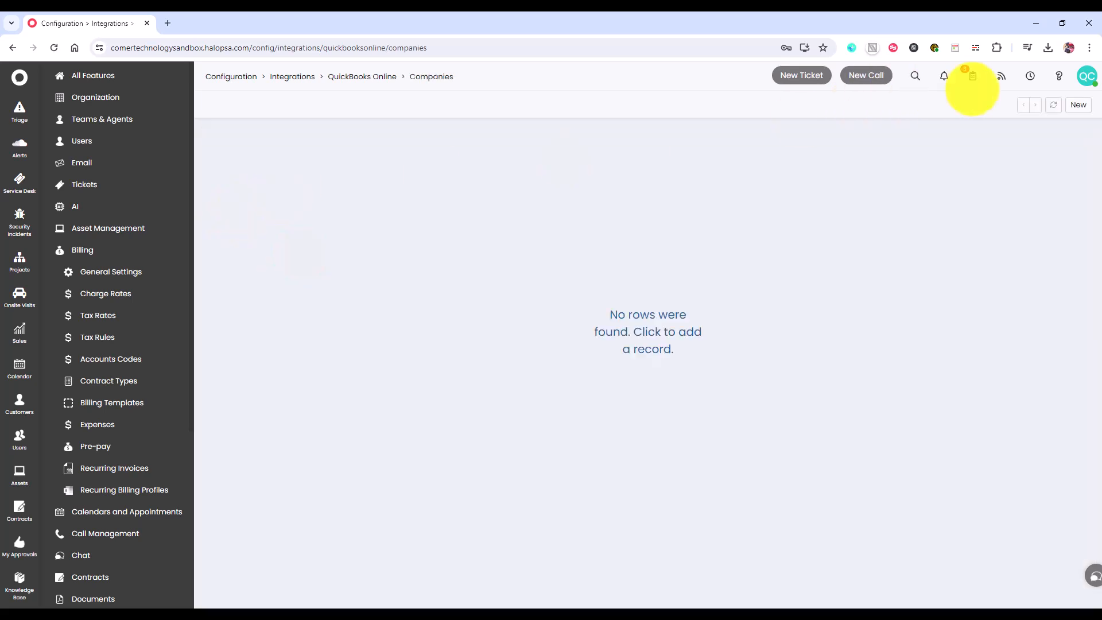
{"action": "left_click", "coordinate": [1079, 104]}
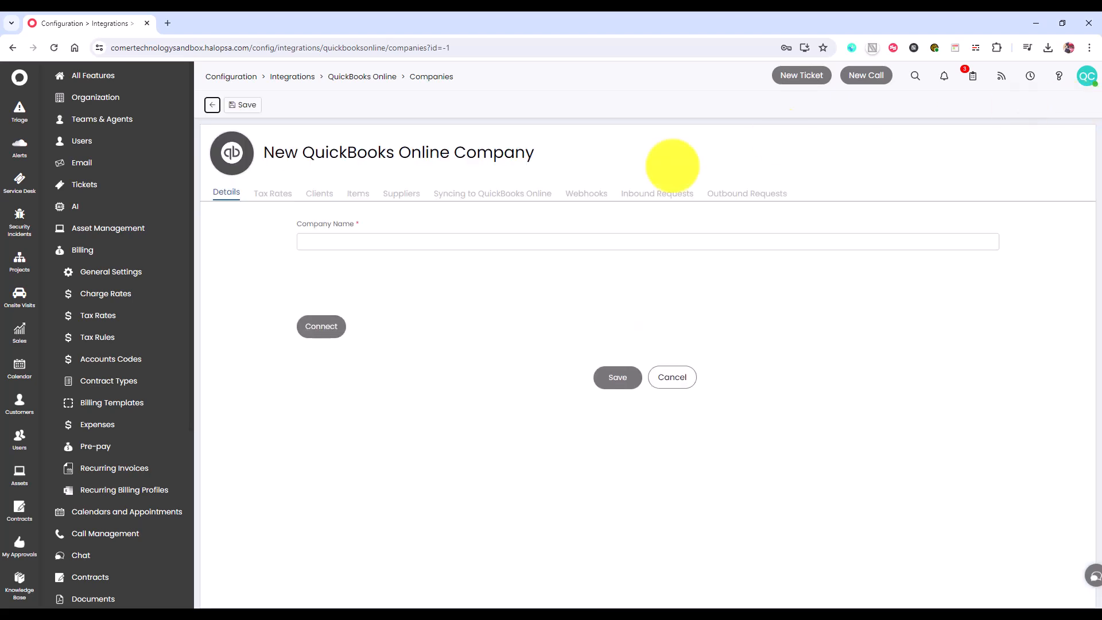
{"action": "left_click", "coordinate": [402, 240]}
{"action": "type", "text": "Tes"}
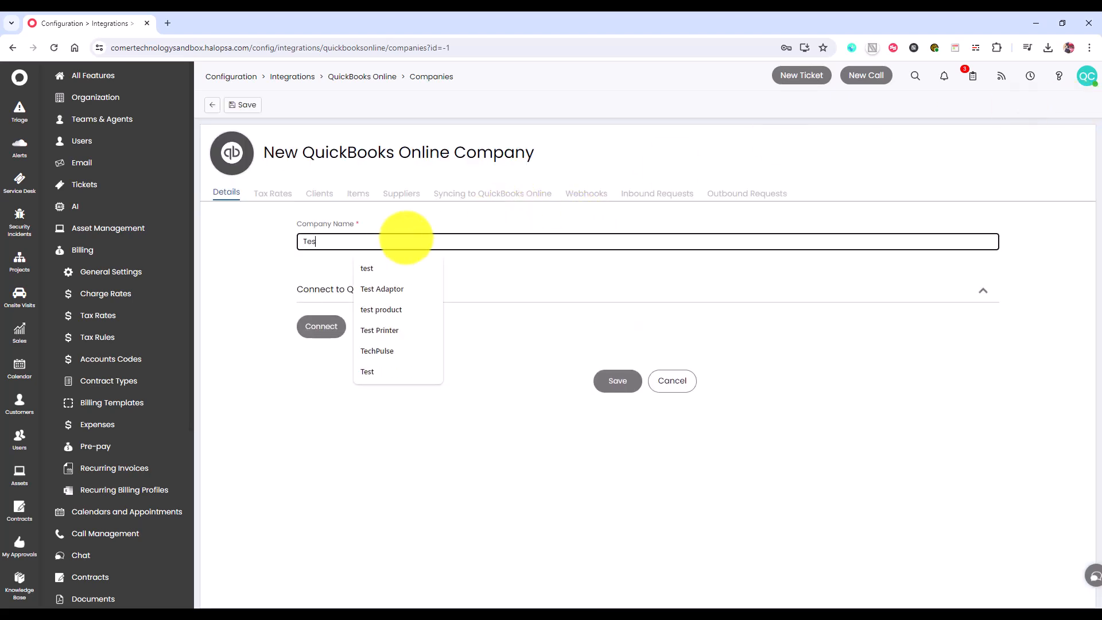
{"action": "type", "text": "t Company for Sandbox"}
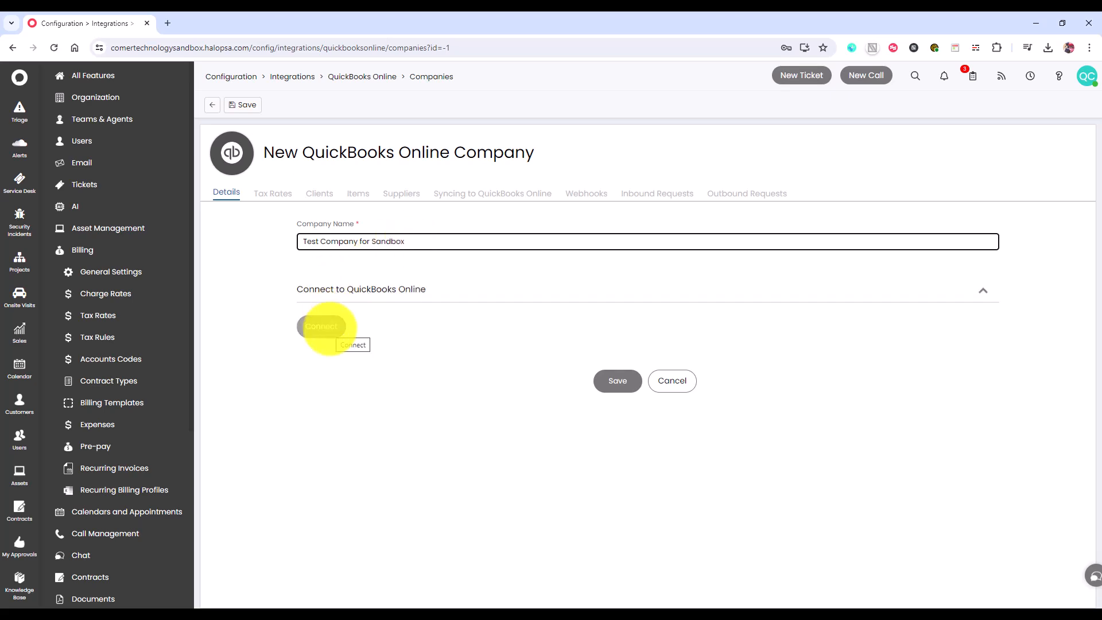
{"action": "left_click", "coordinate": [319, 326]}
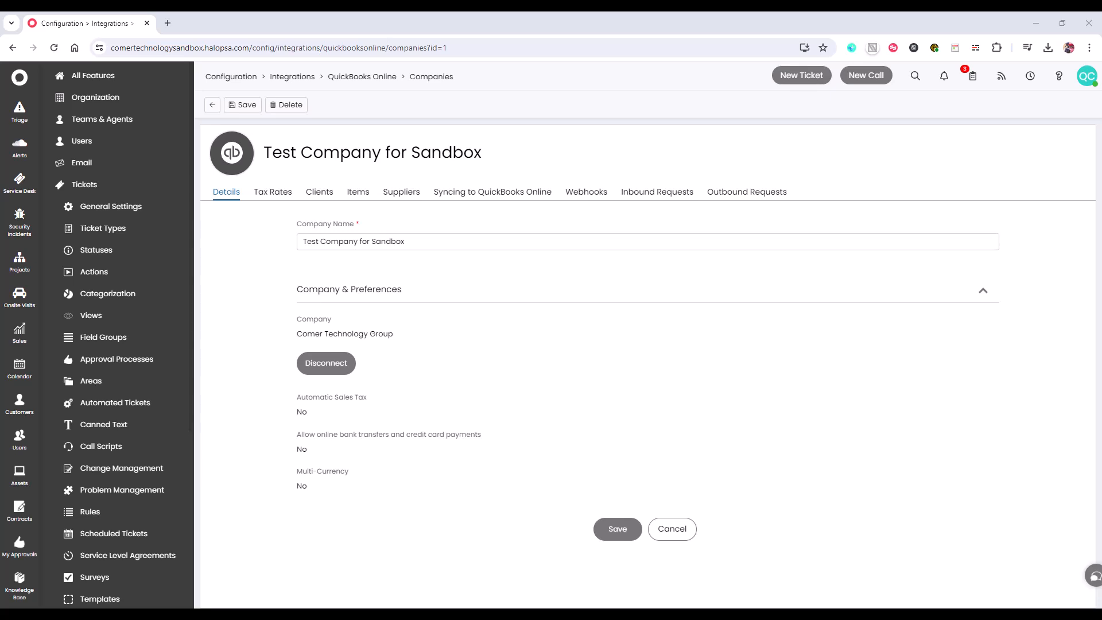
- Save the connected company from its tax rate settings and go to the tax rate import
{"action": "left_click", "coordinate": [284, 194]}
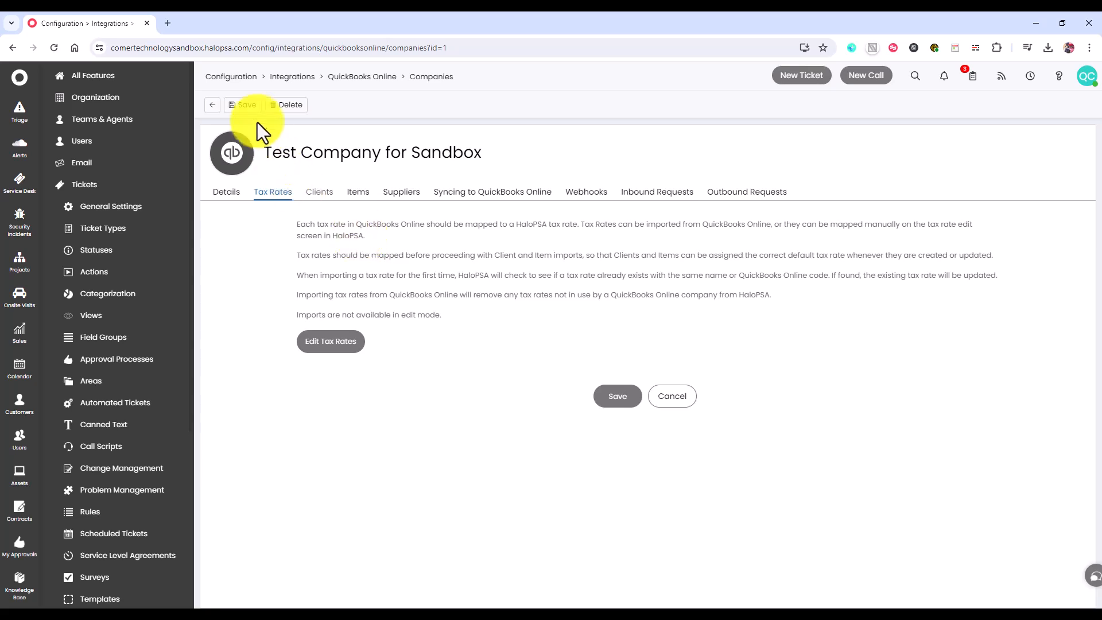
{"action": "left_click", "coordinate": [244, 109]}
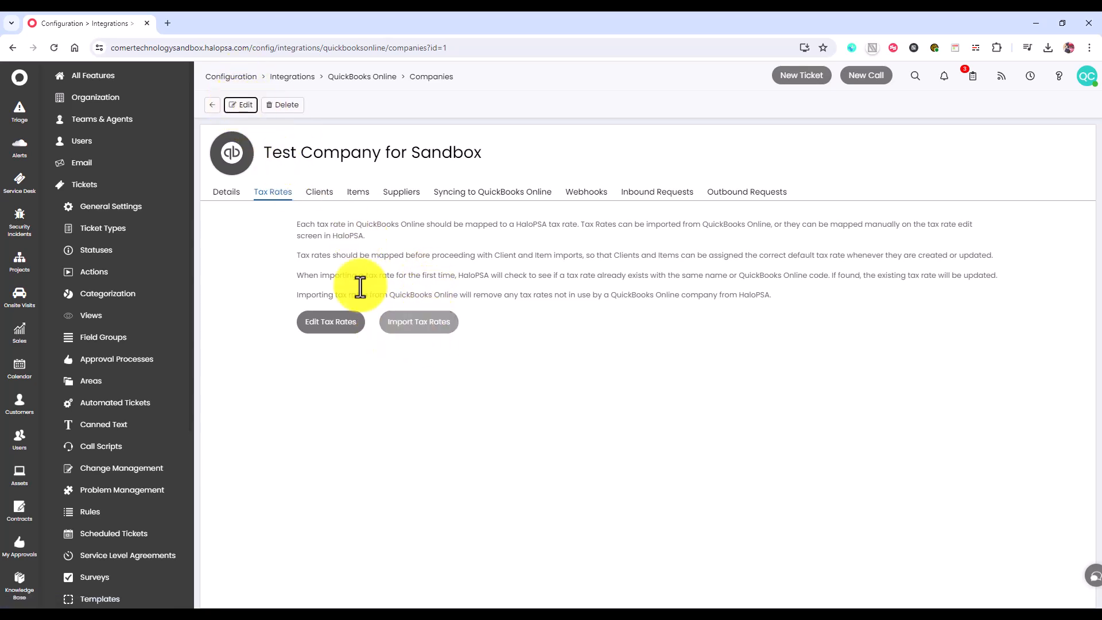
{"action": "left_click", "coordinate": [439, 329]}
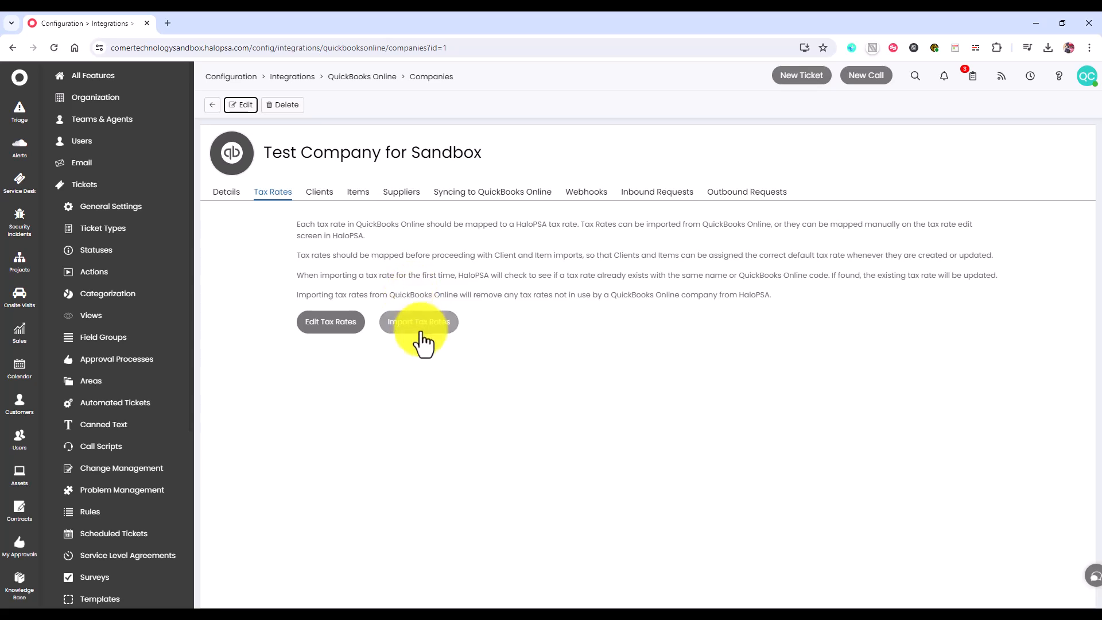
- Open the company's client settings for editing and examine the top level and customer import type options
{"action": "left_click", "coordinate": [321, 199]}
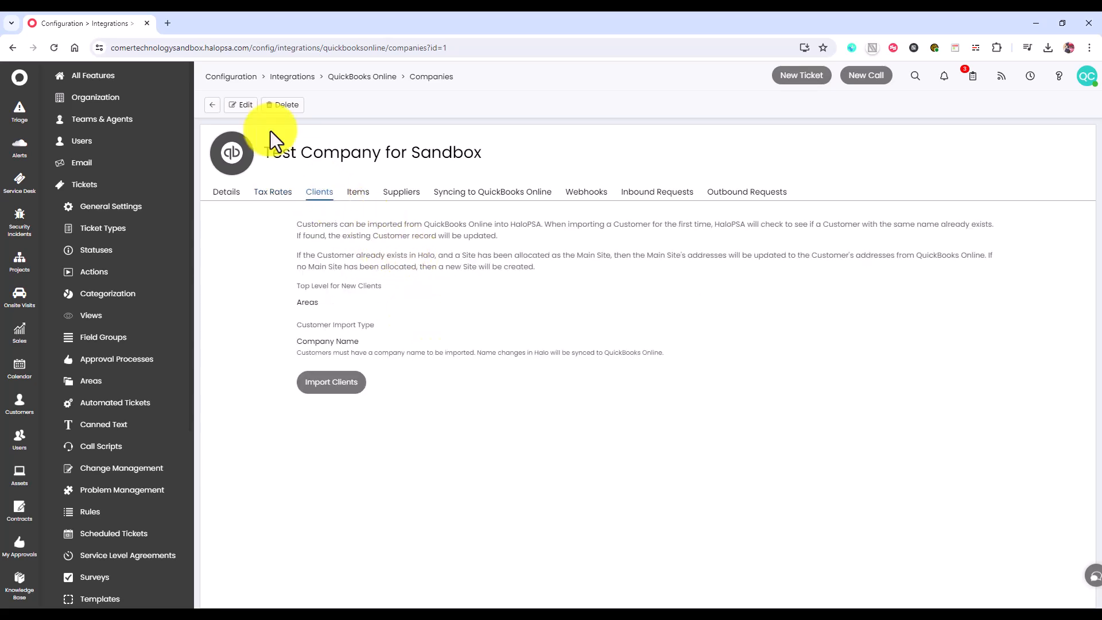
{"action": "left_click", "coordinate": [245, 106]}
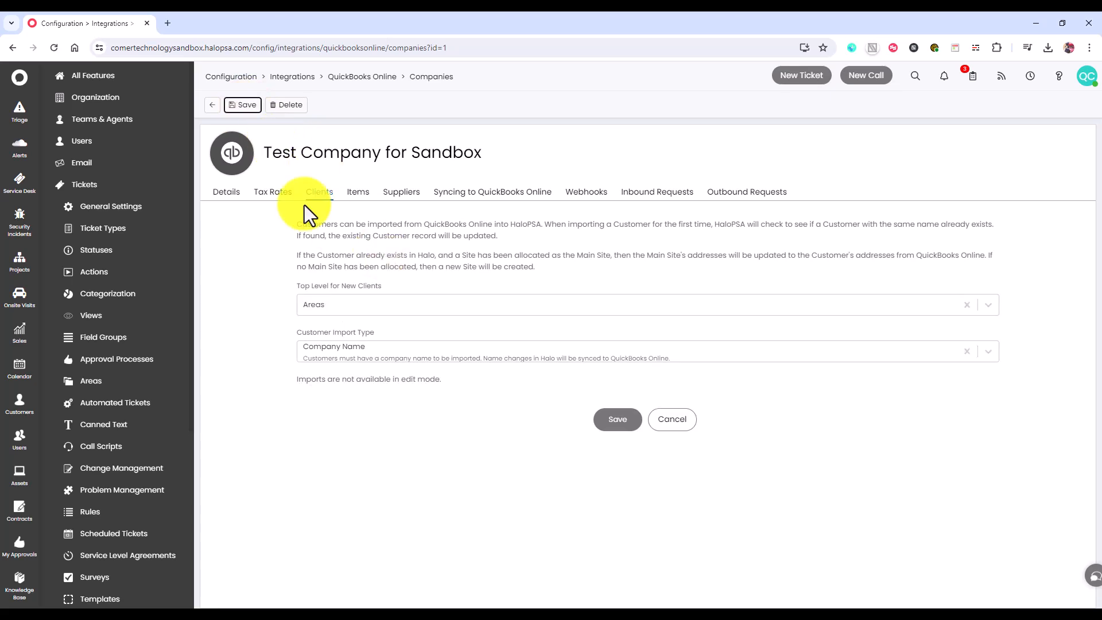
{"action": "left_click", "coordinate": [463, 307]}
{"action": "left_click", "coordinate": [459, 308]}
{"action": "left_click_drag", "start_coordinate": [292, 285], "coordinate": [378, 287]}
{"action": "left_click", "coordinate": [378, 287]}
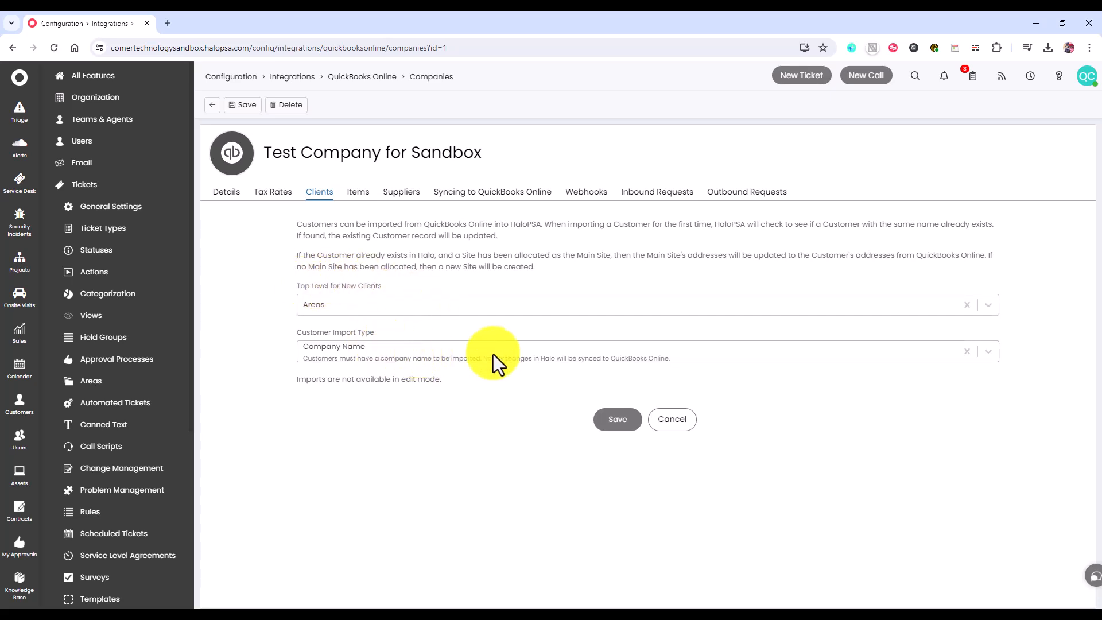
{"action": "left_click", "coordinate": [538, 353]}
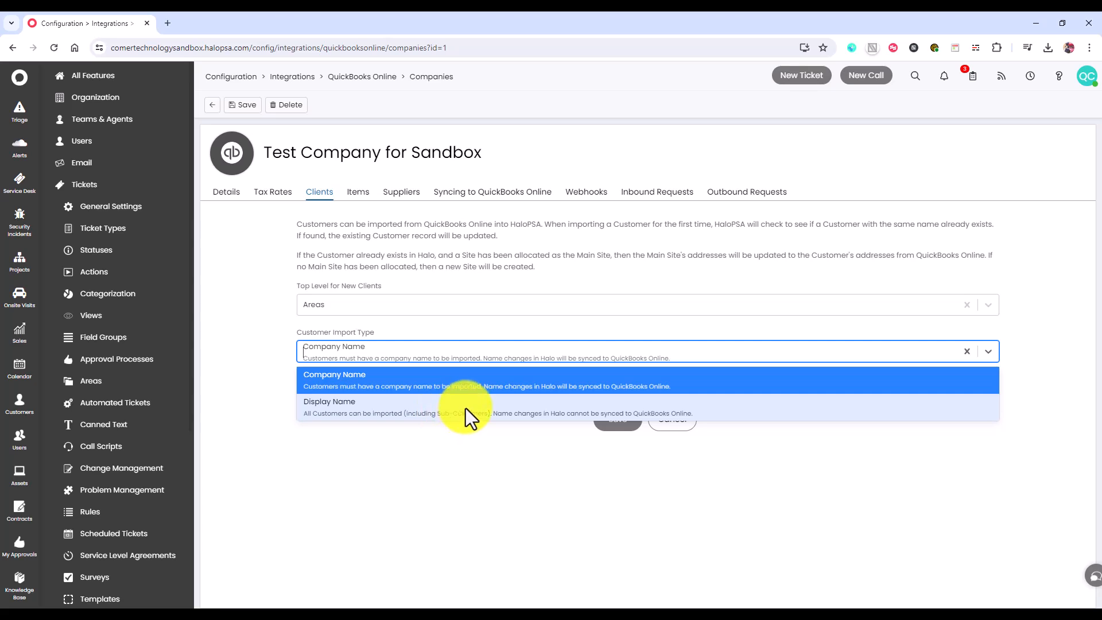
{"action": "left_click", "coordinate": [259, 381]}
- Review the item groups and default accounts for imported items, and save the company's settings
{"action": "left_click", "coordinate": [362, 195]}
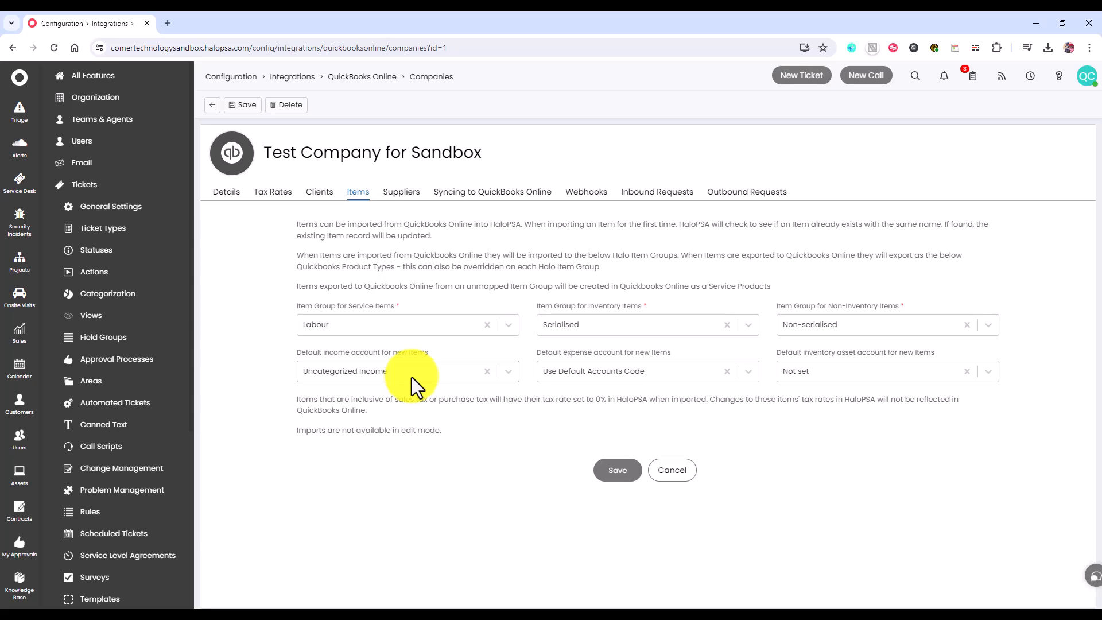
{"action": "left_click", "coordinate": [624, 475]}
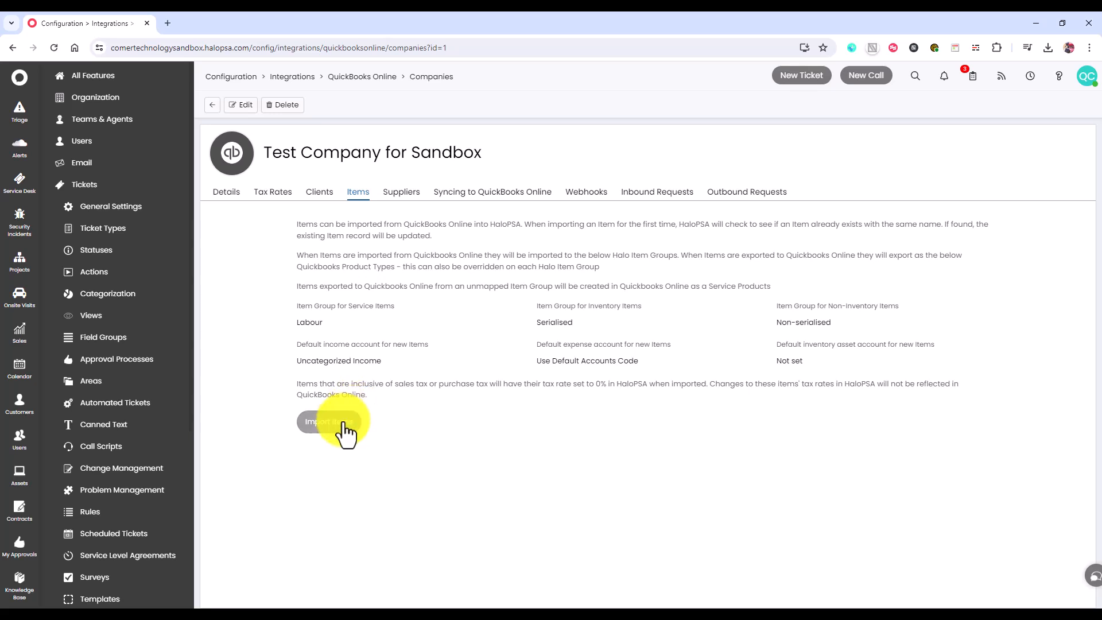
- Open the company's supplier settings for editing and examine the top level and supplier name field options
{"action": "left_click", "coordinate": [396, 193]}
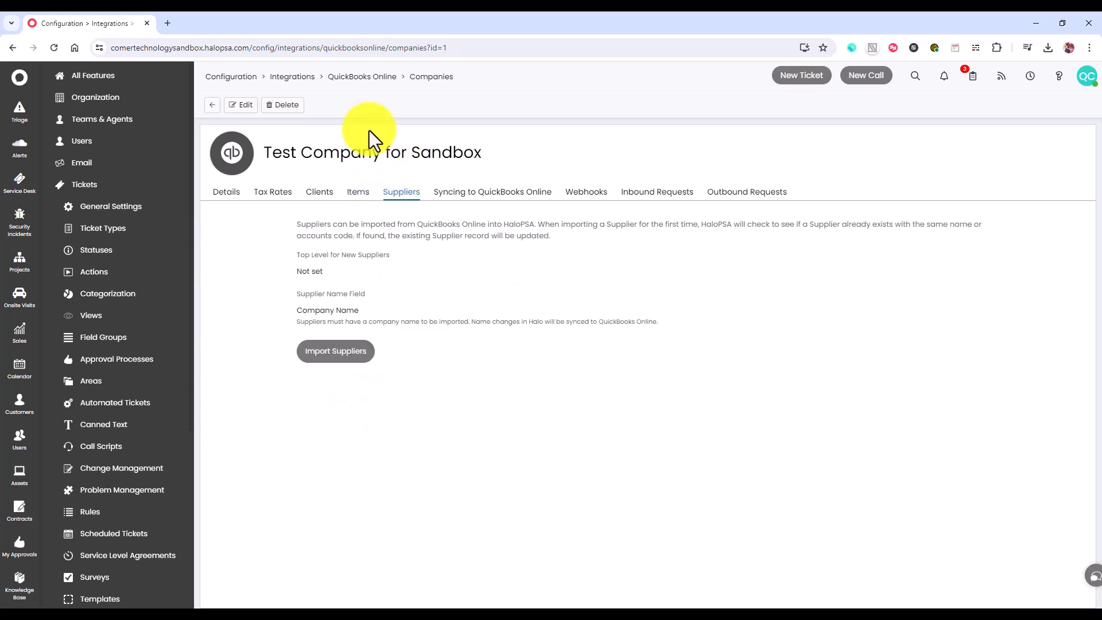
{"action": "left_click", "coordinate": [252, 106]}
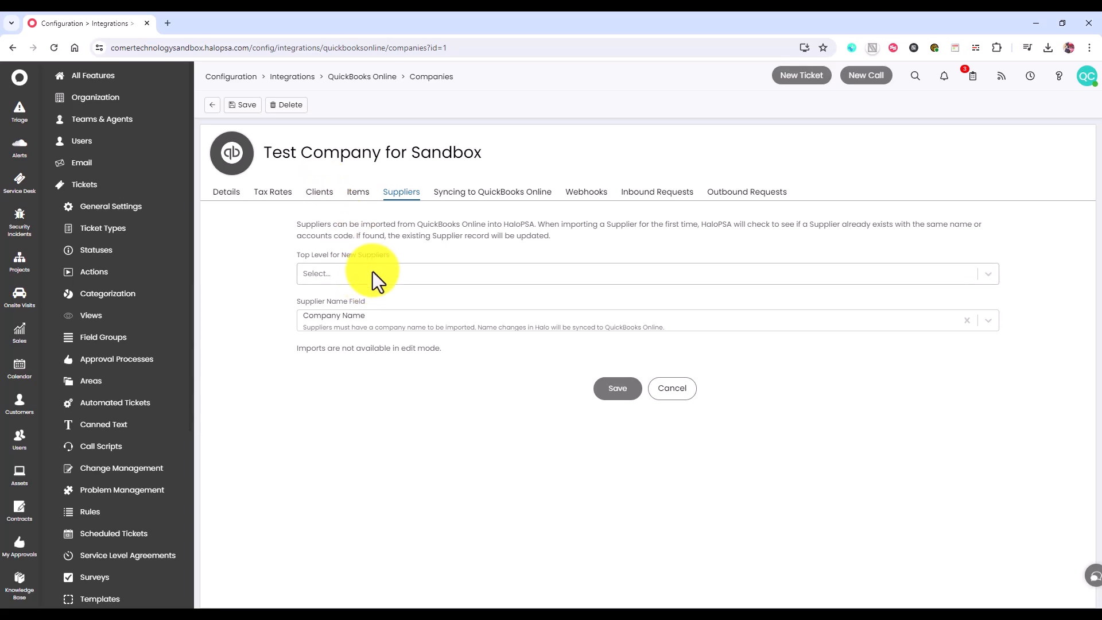
{"action": "left_click", "coordinate": [399, 274]}
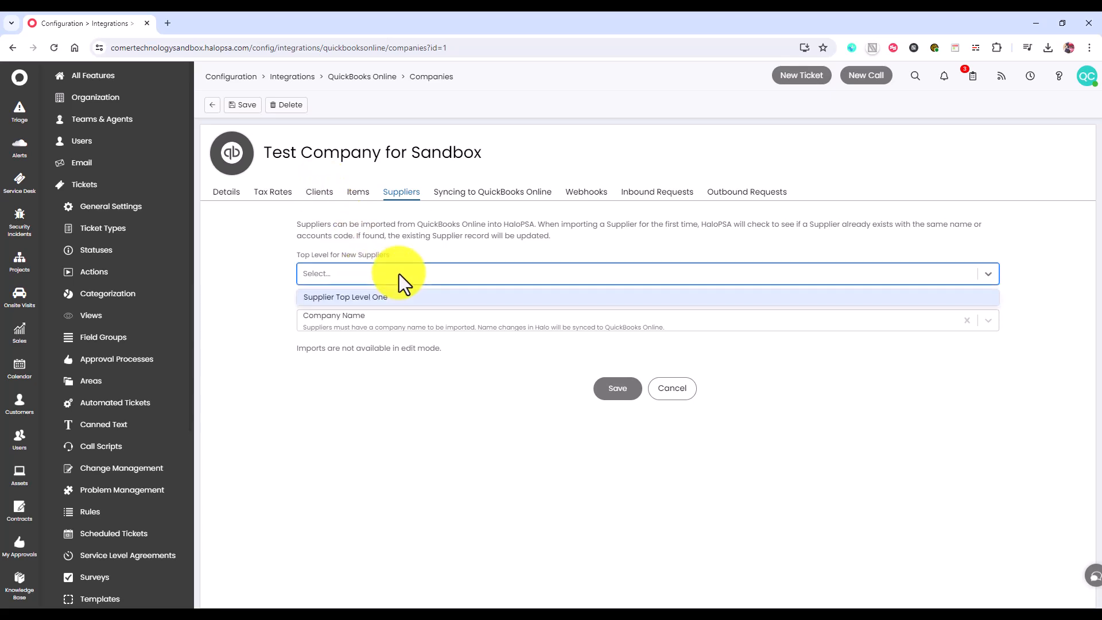
{"action": "left_click", "coordinate": [398, 274]}
{"action": "left_click", "coordinate": [394, 317]}
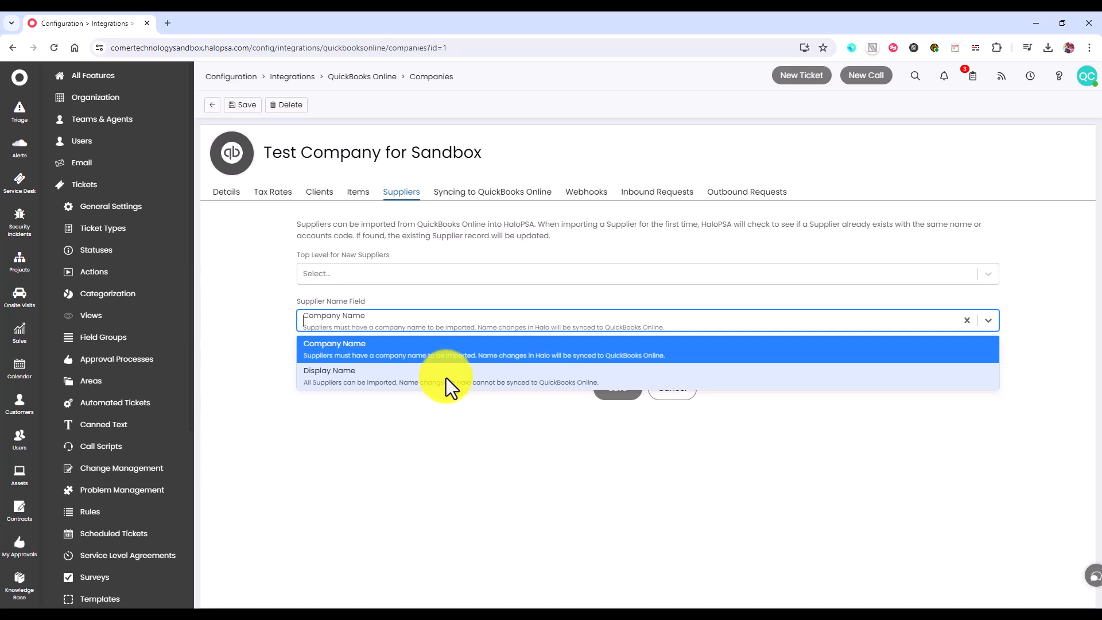
{"action": "left_click", "coordinate": [466, 244]}
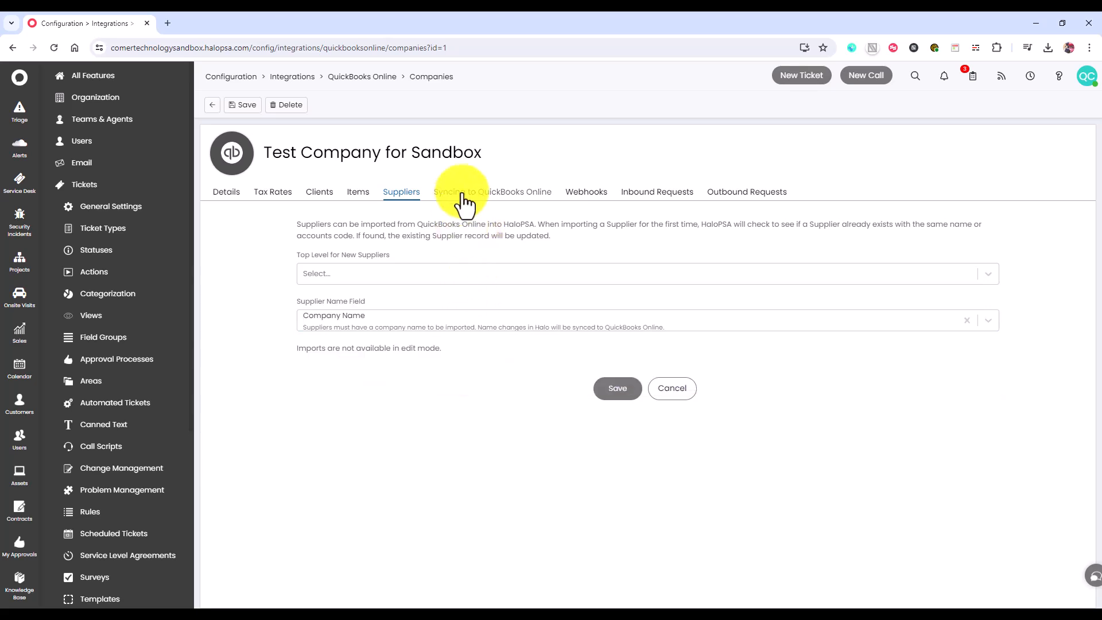
- Examine the entities to sync to QuickBooks Online and the default tax code options for new clients
{"action": "left_click", "coordinate": [462, 195]}
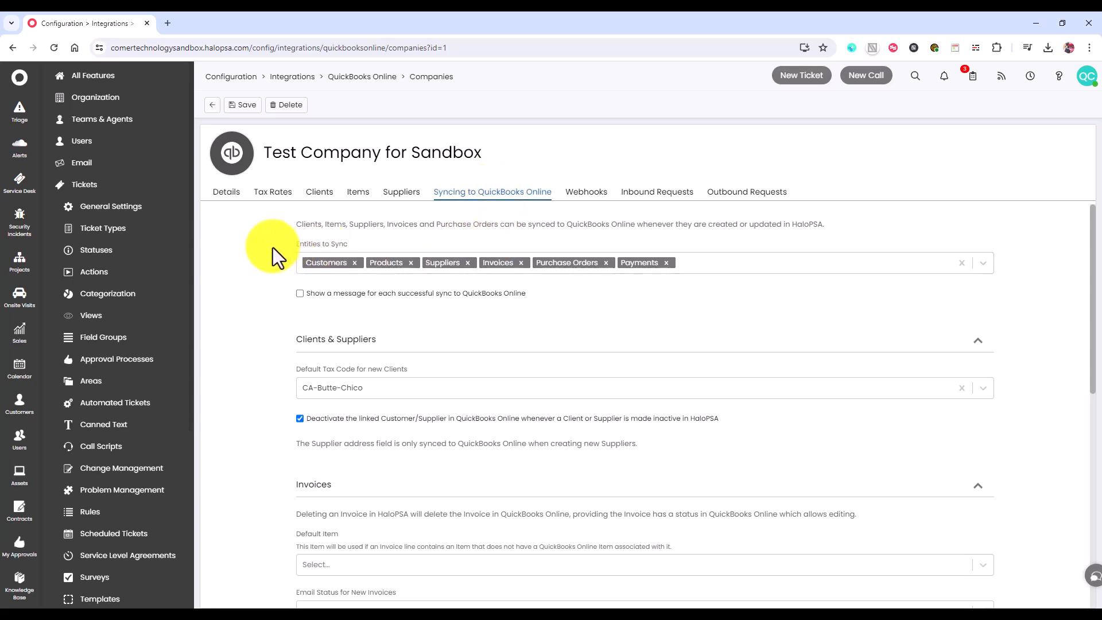
{"action": "left_click", "coordinate": [738, 261]}
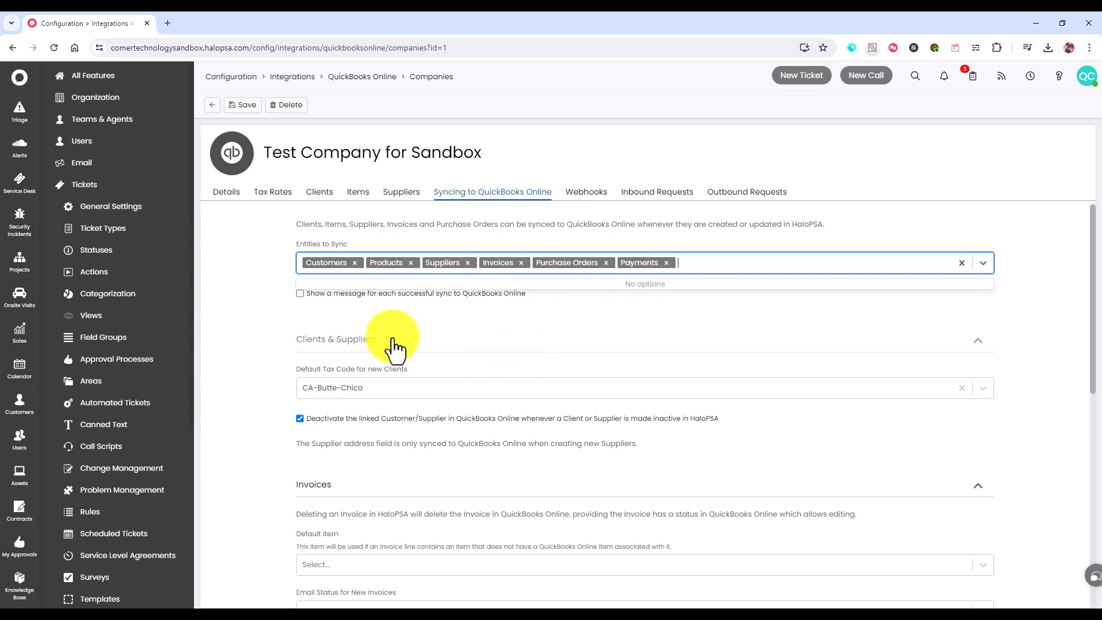
{"action": "left_click", "coordinate": [225, 365]}
{"action": "scroll", "coordinate": [298, 356], "scroll_direction": "down", "scroll_amount": 1}
{"action": "scroll", "coordinate": [298, 356], "scroll_direction": "down", "scroll_amount": 2}
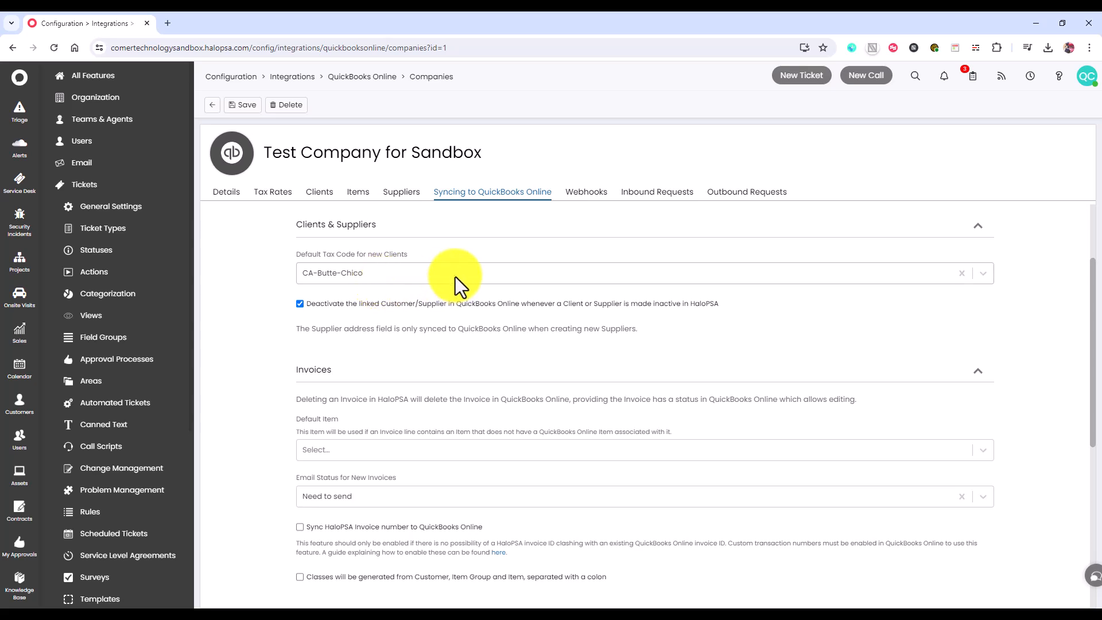
{"action": "left_click", "coordinate": [356, 272]}
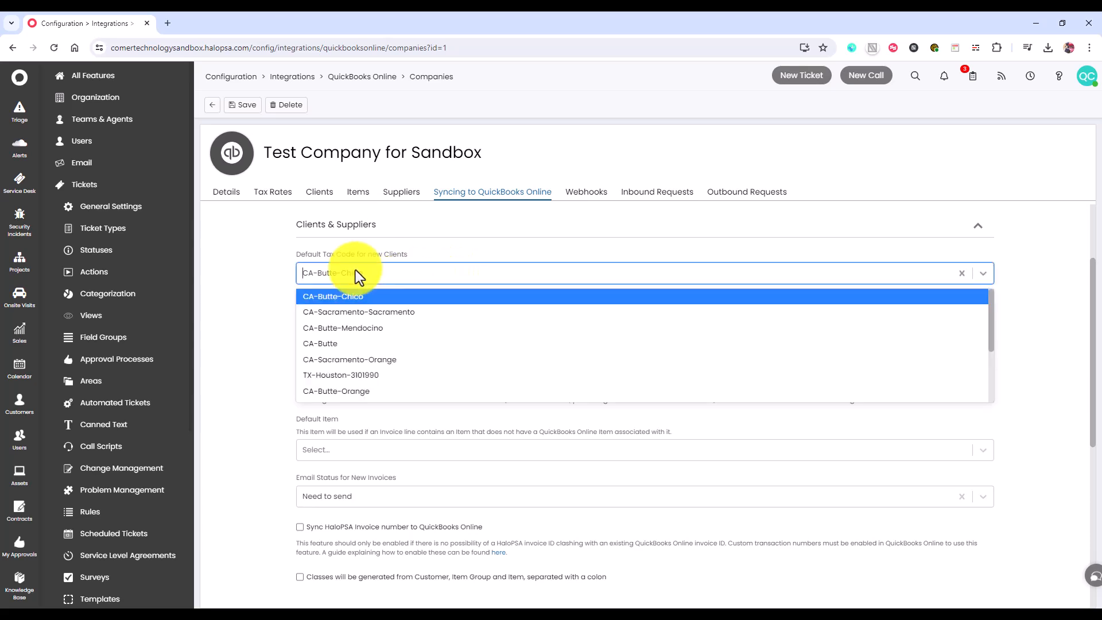
{"action": "left_click", "coordinate": [385, 276]}
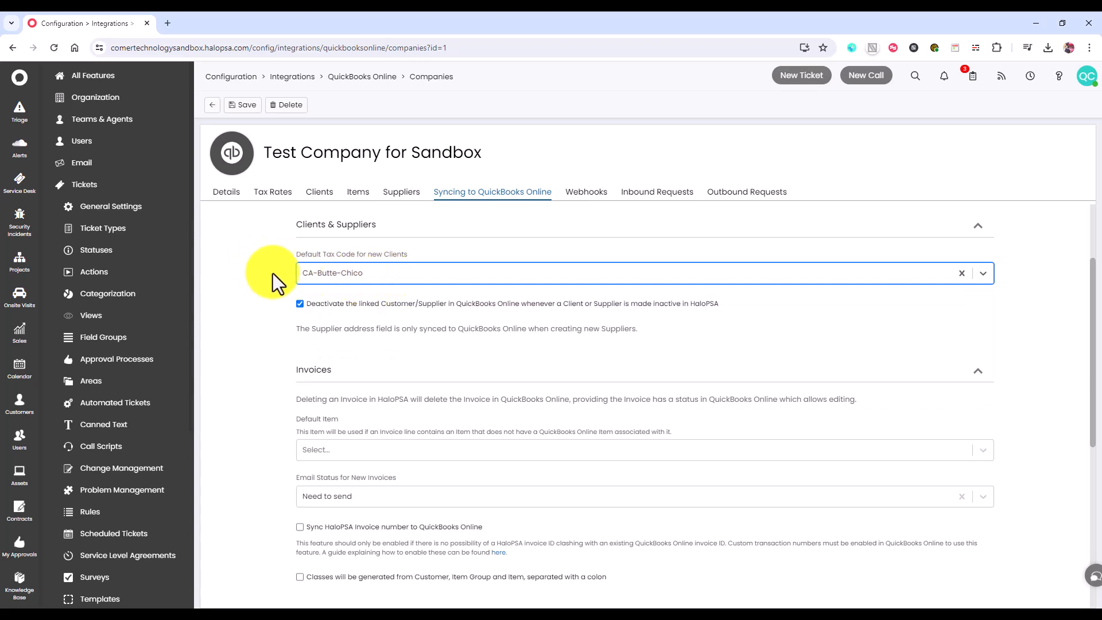
{"action": "scroll", "coordinate": [256, 263], "scroll_direction": "down", "scroll_amount": 1}
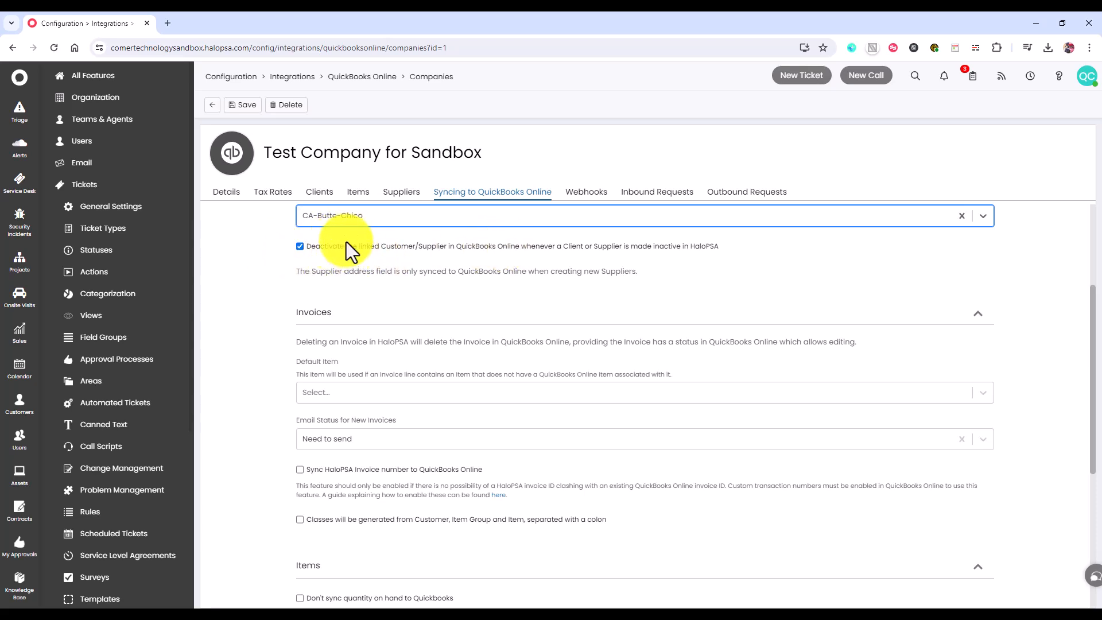
{"action": "left_click", "coordinate": [259, 274]}
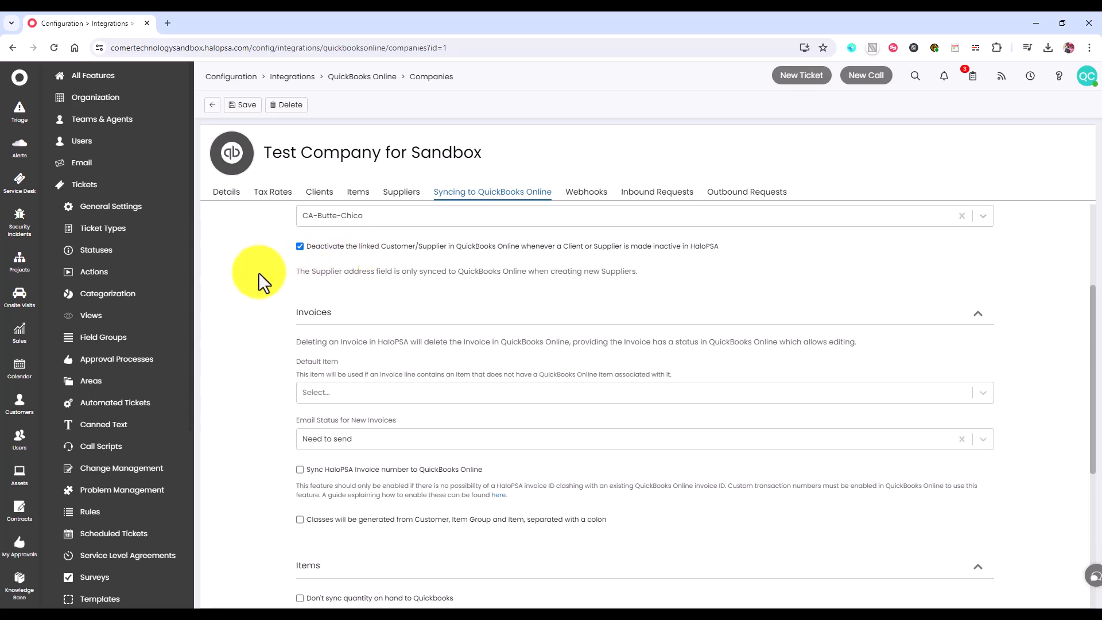
- Check the default item choices in the invoice sync settings
{"action": "scroll", "coordinate": [263, 255], "scroll_direction": "down", "scroll_amount": 2}
{"action": "scroll", "coordinate": [263, 254], "scroll_direction": "up", "scroll_amount": 1}
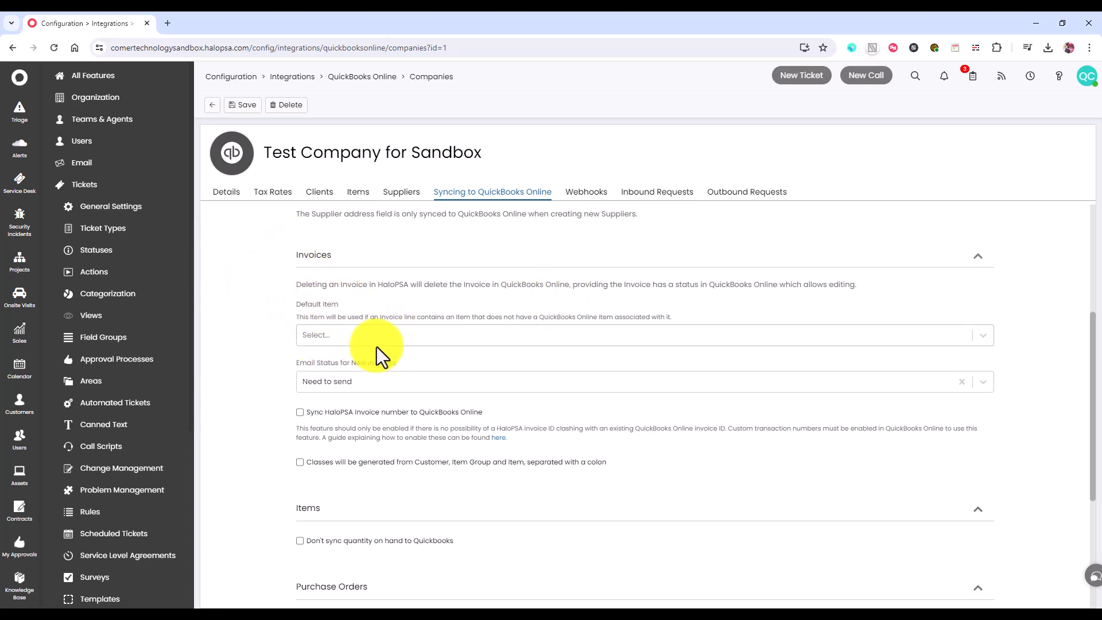
{"action": "left_click", "coordinate": [484, 335]}
{"action": "left_click", "coordinate": [485, 335]}
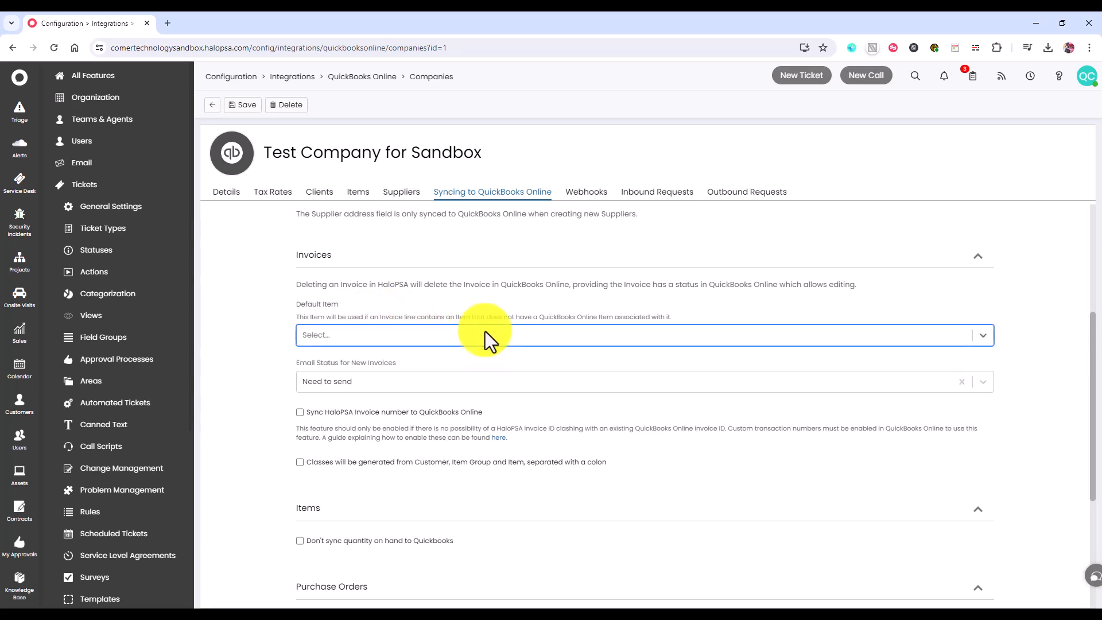
- Check the email status options for new invoices in the company's QuickBooks Online sync settings
{"action": "left_click", "coordinate": [258, 337]}
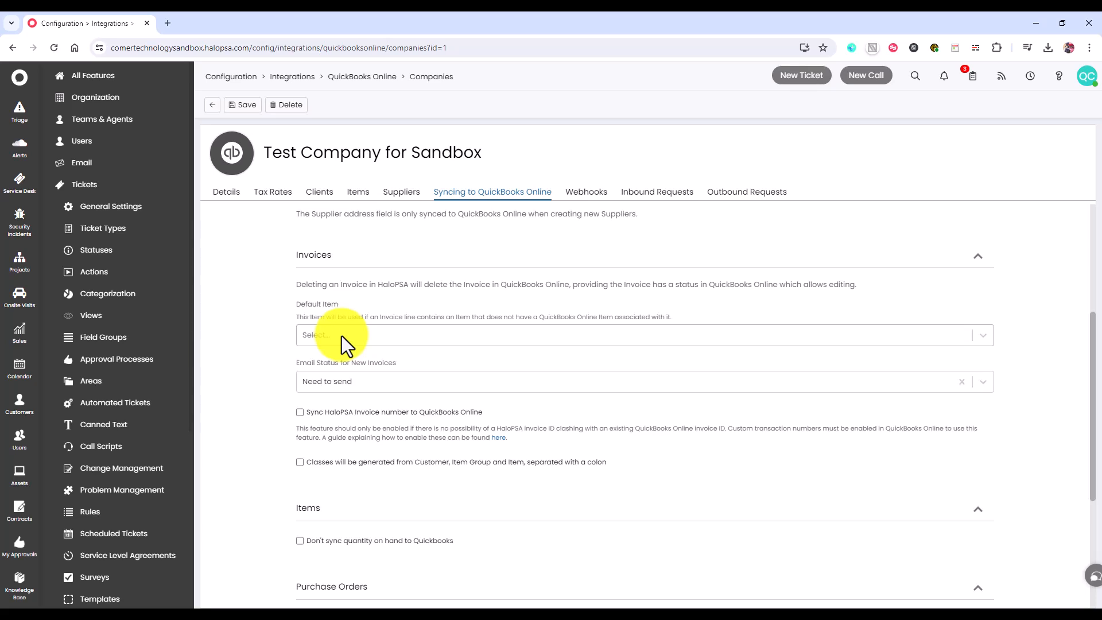
{"action": "scroll", "coordinate": [381, 332], "scroll_direction": "down", "scroll_amount": 1}
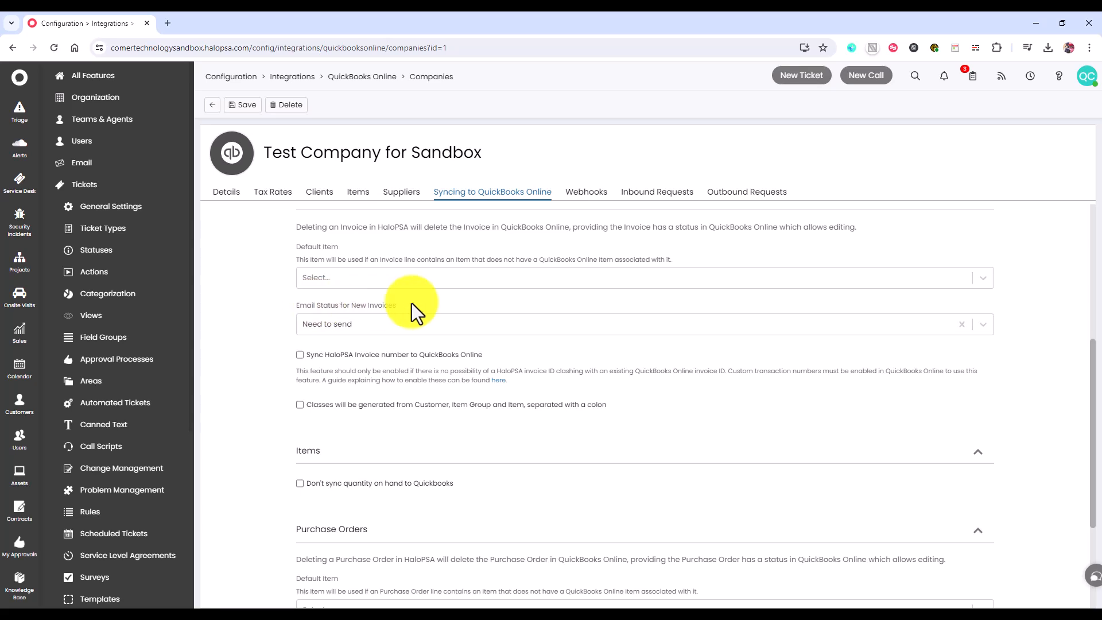
{"action": "left_click", "coordinate": [522, 324]}
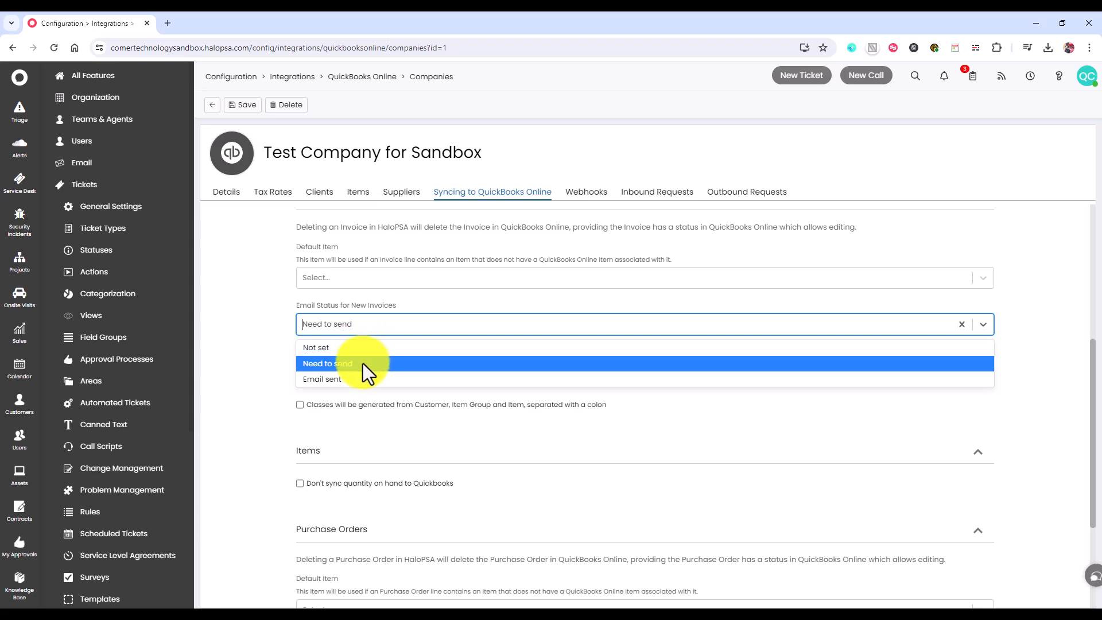
{"action": "left_click", "coordinate": [260, 364]}
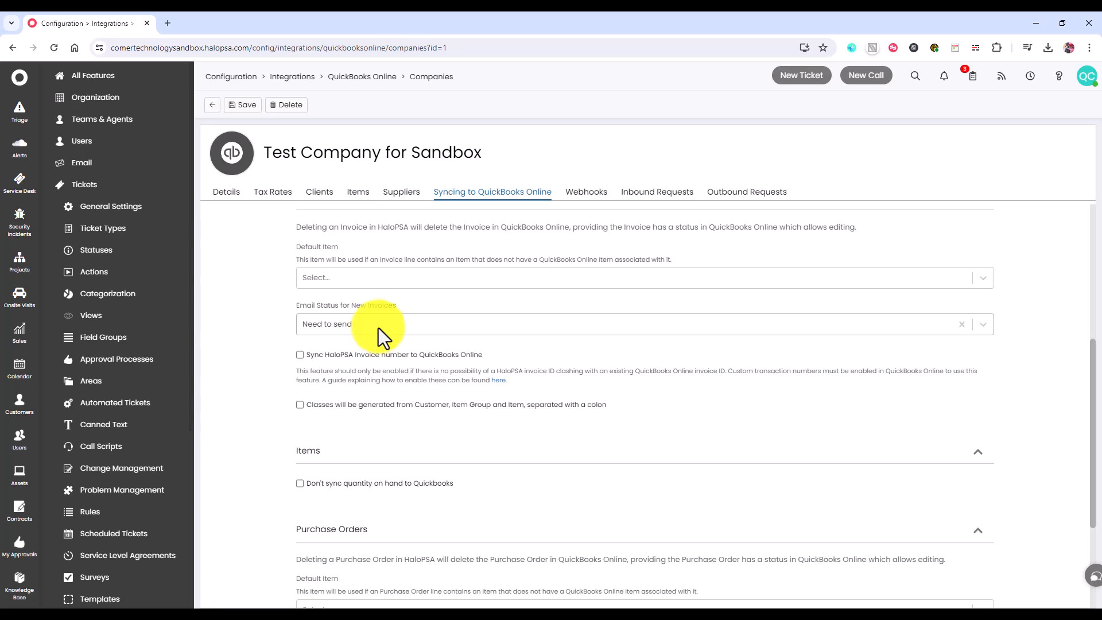
- Review the invoice number, item and purchase order sync settings, including the email status options for new purchase orders
{"action": "scroll", "coordinate": [383, 326], "scroll_direction": "down", "scroll_amount": 1}
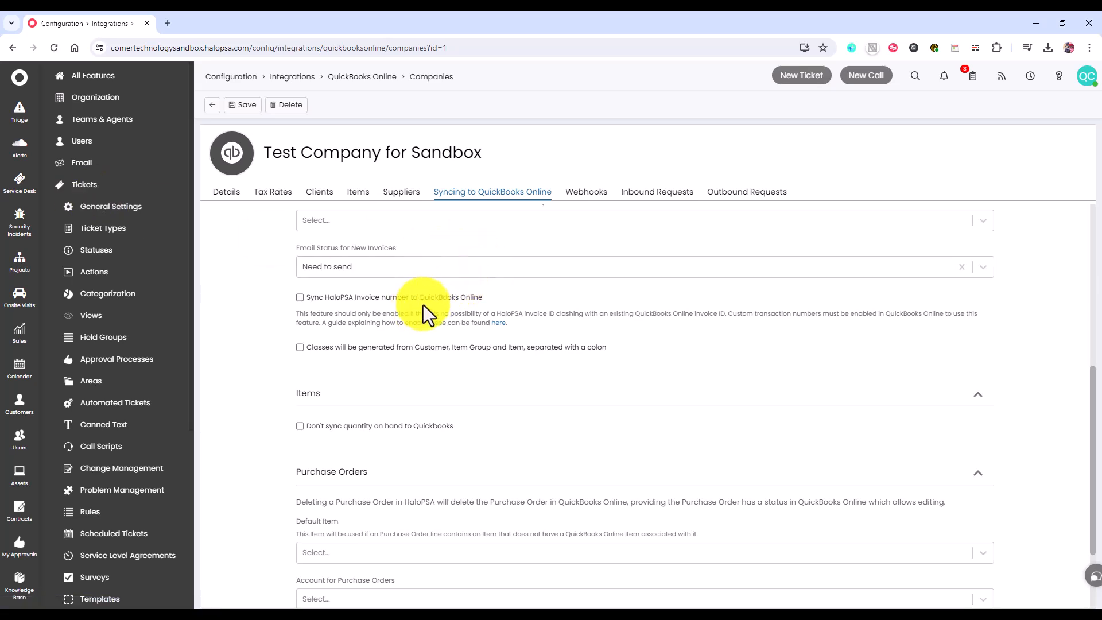
{"action": "scroll", "coordinate": [422, 287], "scroll_direction": "down", "scroll_amount": 1}
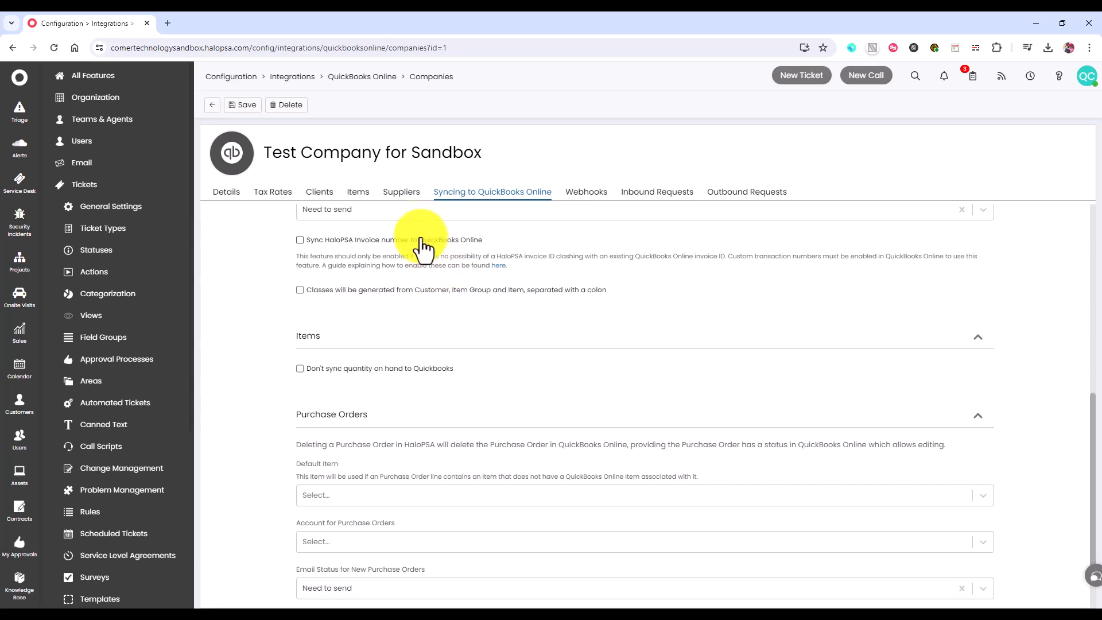
{"action": "scroll", "coordinate": [421, 248], "scroll_direction": "down", "scroll_amount": 1}
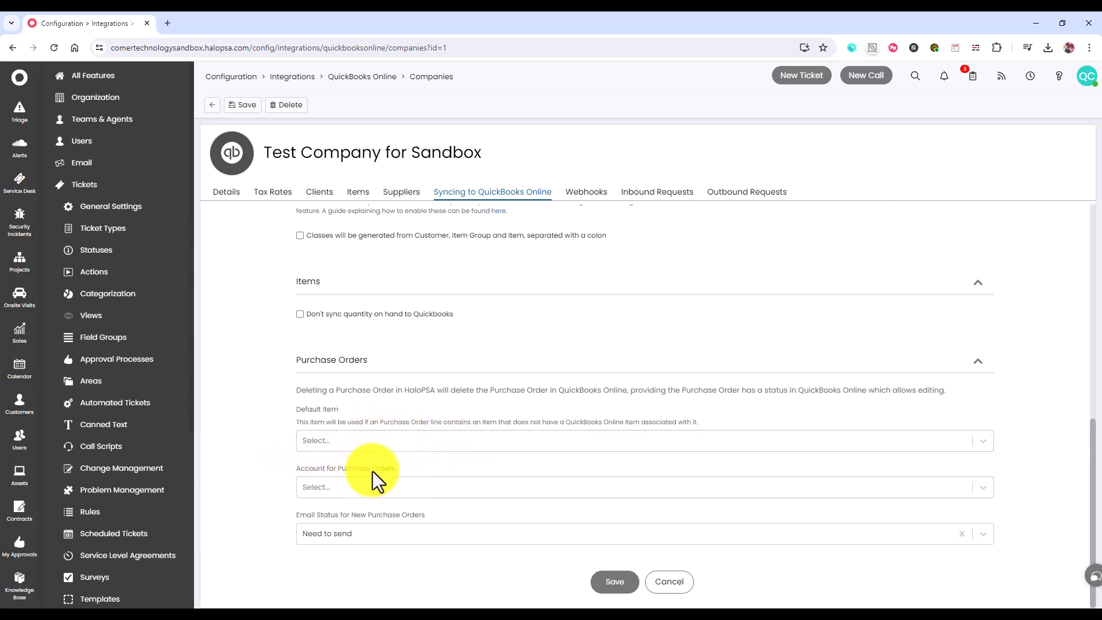
{"action": "left_click", "coordinate": [423, 535]}
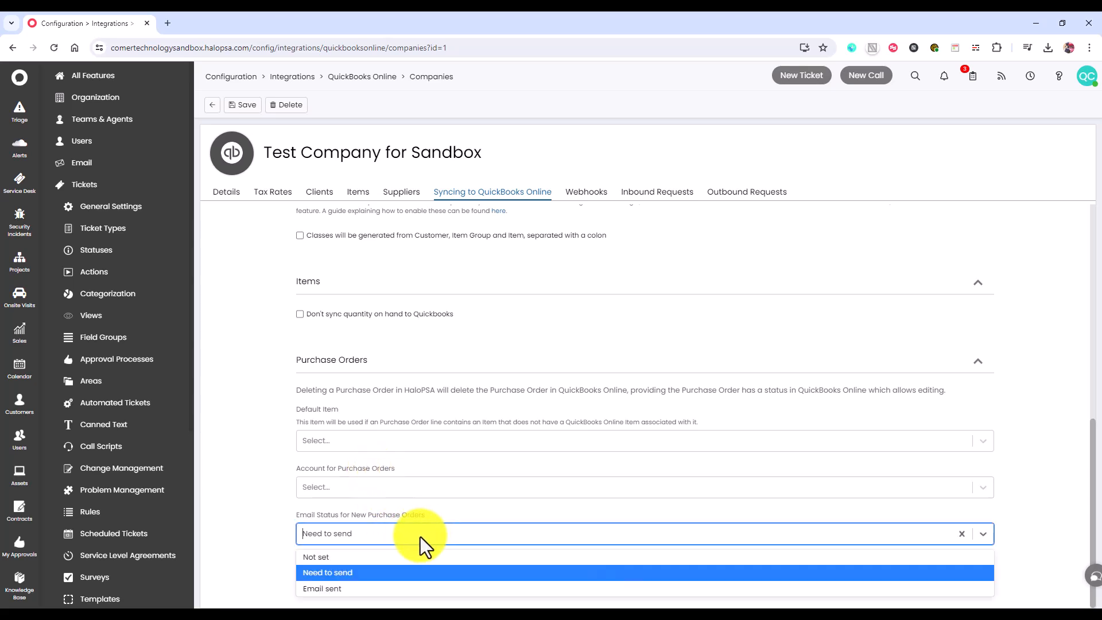
{"action": "left_click", "coordinate": [404, 540]}
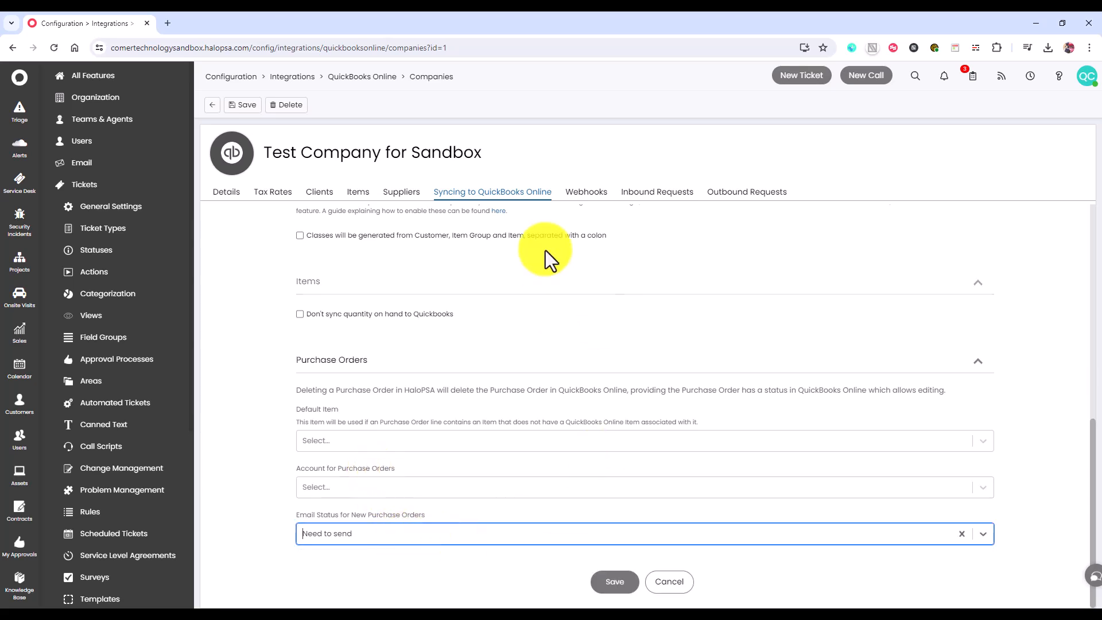
- Examine the company's webhook subscriptions and its inbound and outbound request logs
{"action": "left_click", "coordinate": [581, 195]}
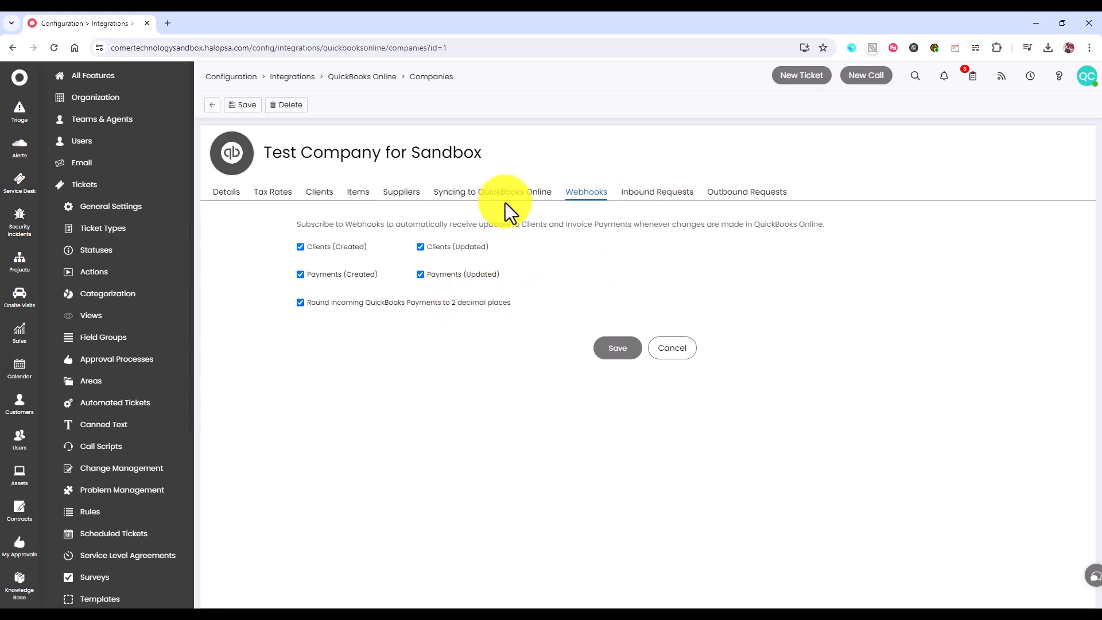
{"action": "left_click", "coordinate": [654, 198]}
{"action": "left_click", "coordinate": [730, 198]}
{"action": "left_click", "coordinate": [666, 195]}
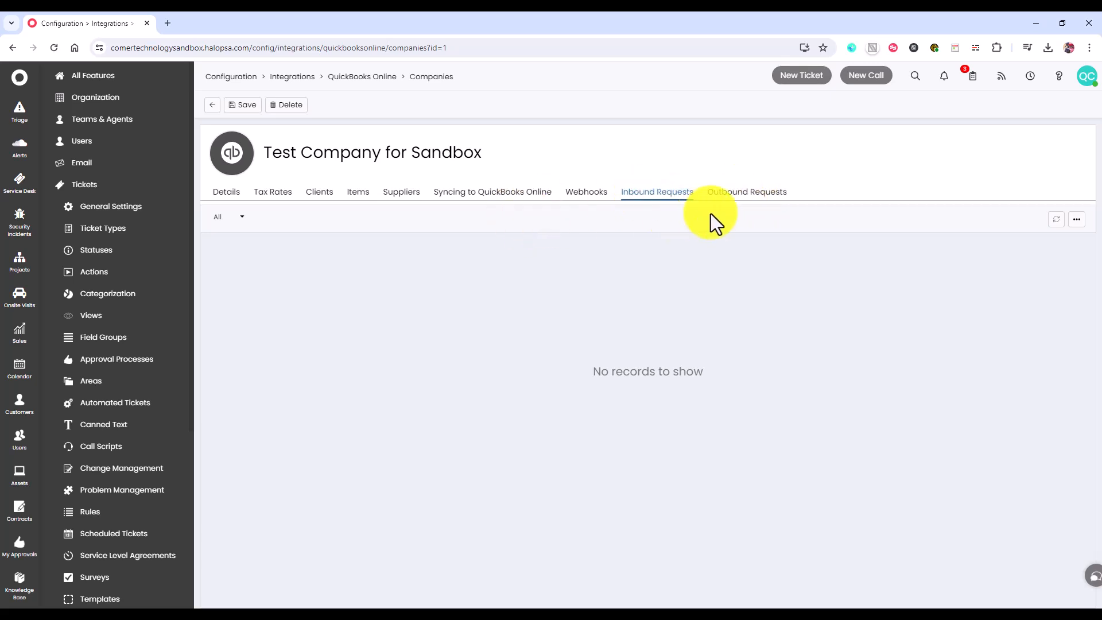
- View the connected QuickBooks Online companies and the form for adding a new company, and return to the integration's main settings
{"action": "left_click", "coordinate": [373, 83]}
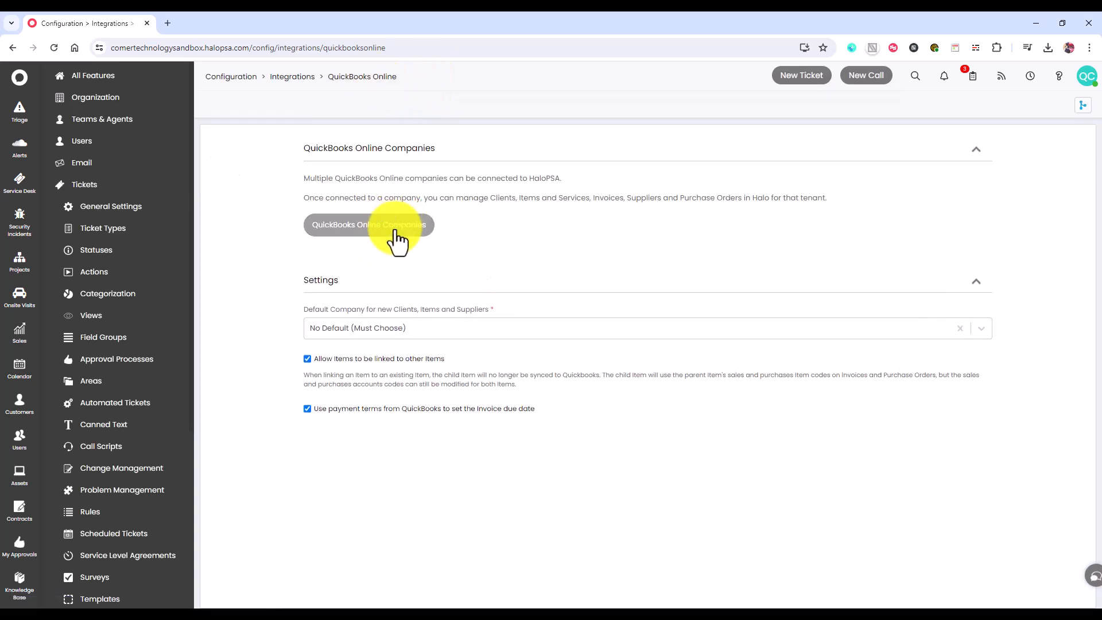
{"action": "left_click", "coordinate": [396, 238]}
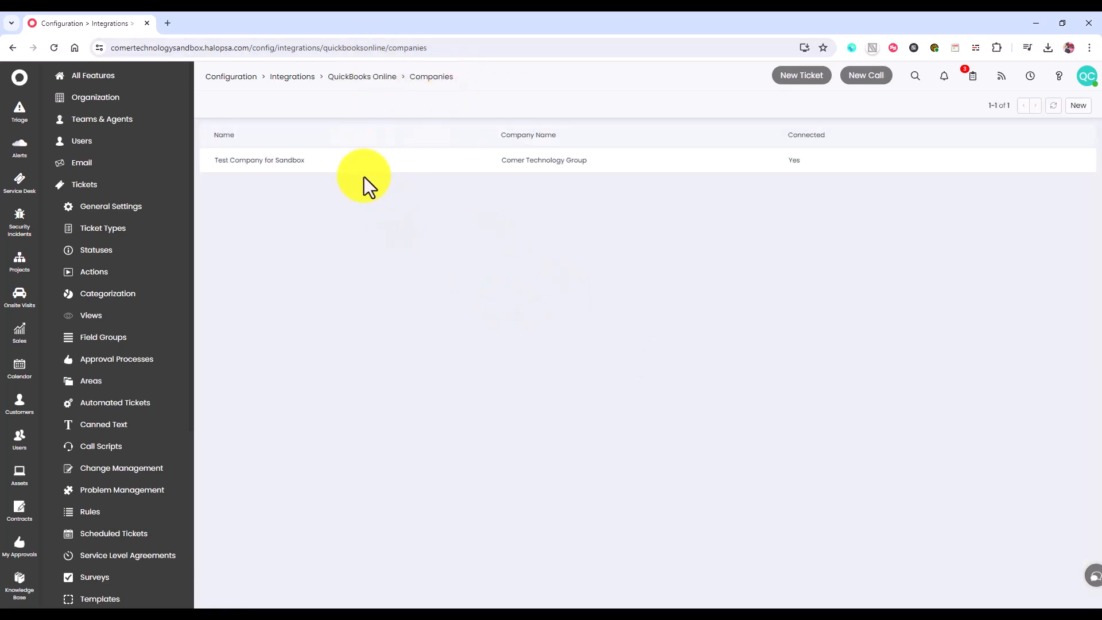
{"action": "left_click", "coordinate": [1089, 112]}
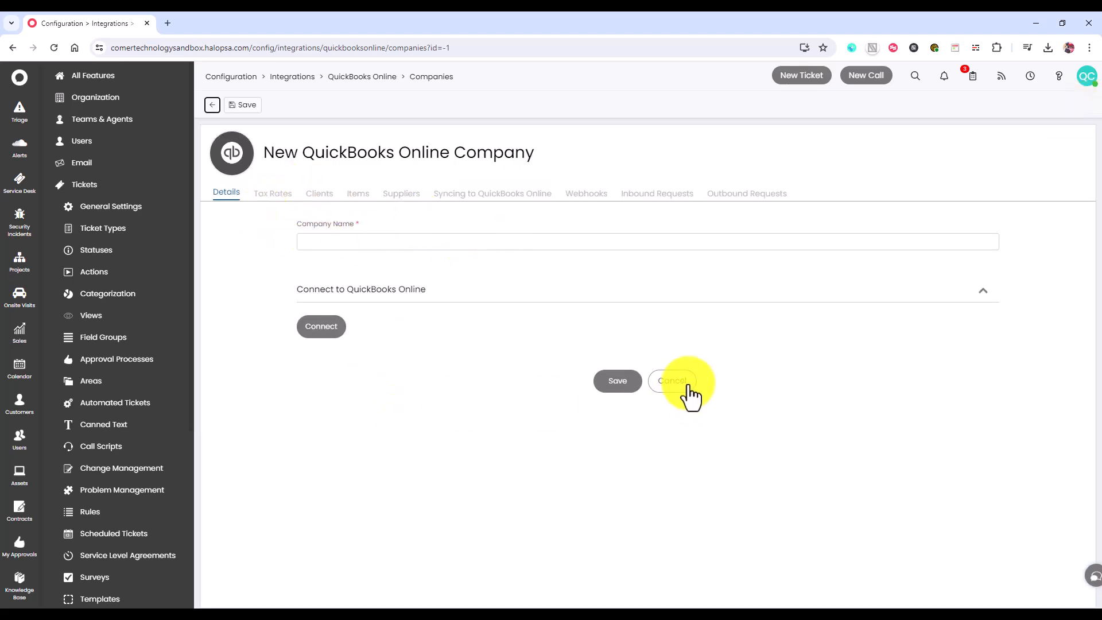
{"action": "left_click", "coordinate": [363, 78]}
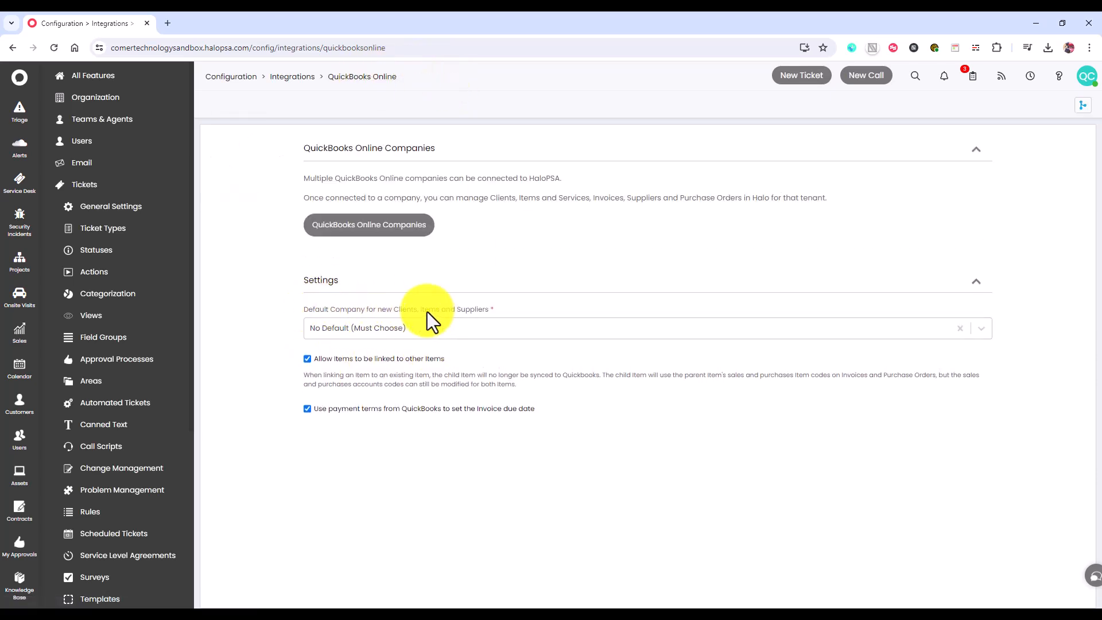
- Set the default company for new clients, items and suppliers to Test Company for Sandbox
{"action": "left_click", "coordinate": [502, 333]}
{"action": "left_click", "coordinate": [432, 370]}
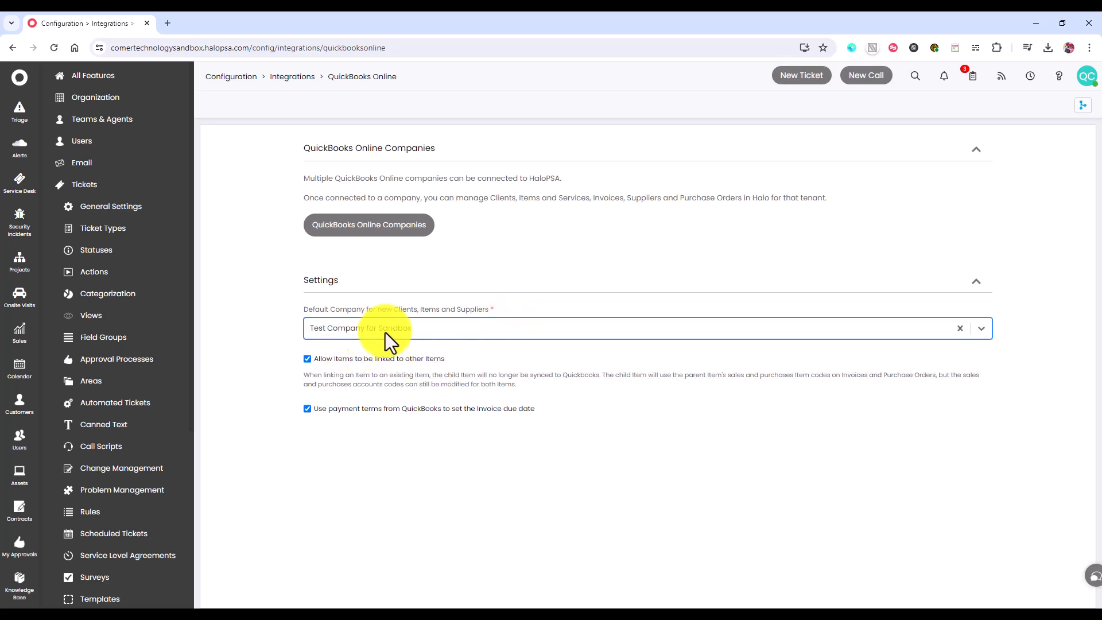
{"action": "left_click", "coordinate": [263, 327]}
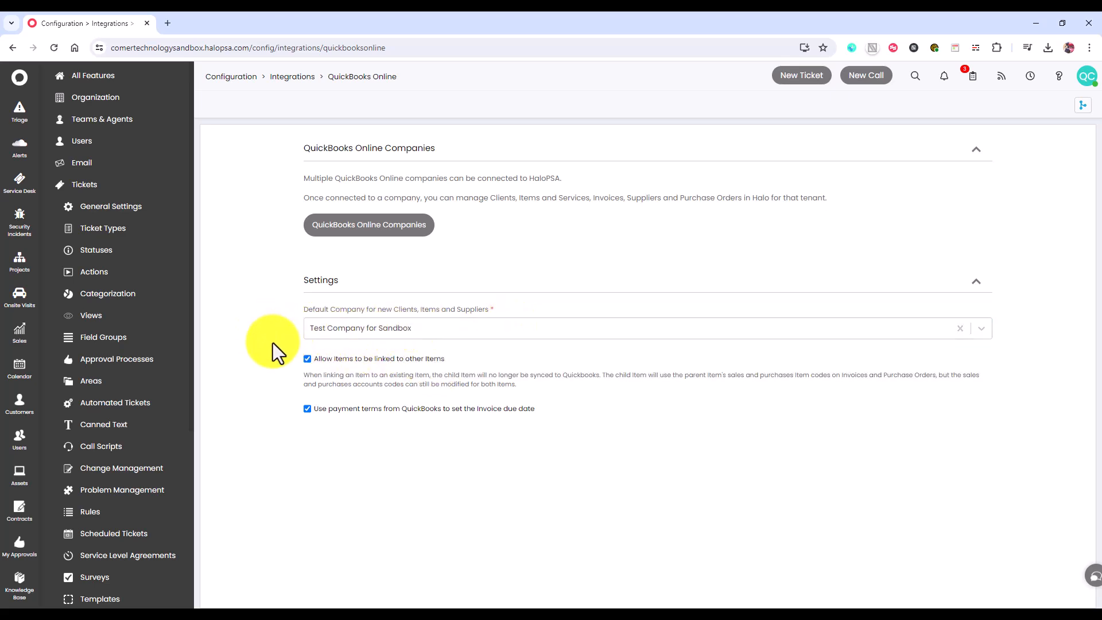